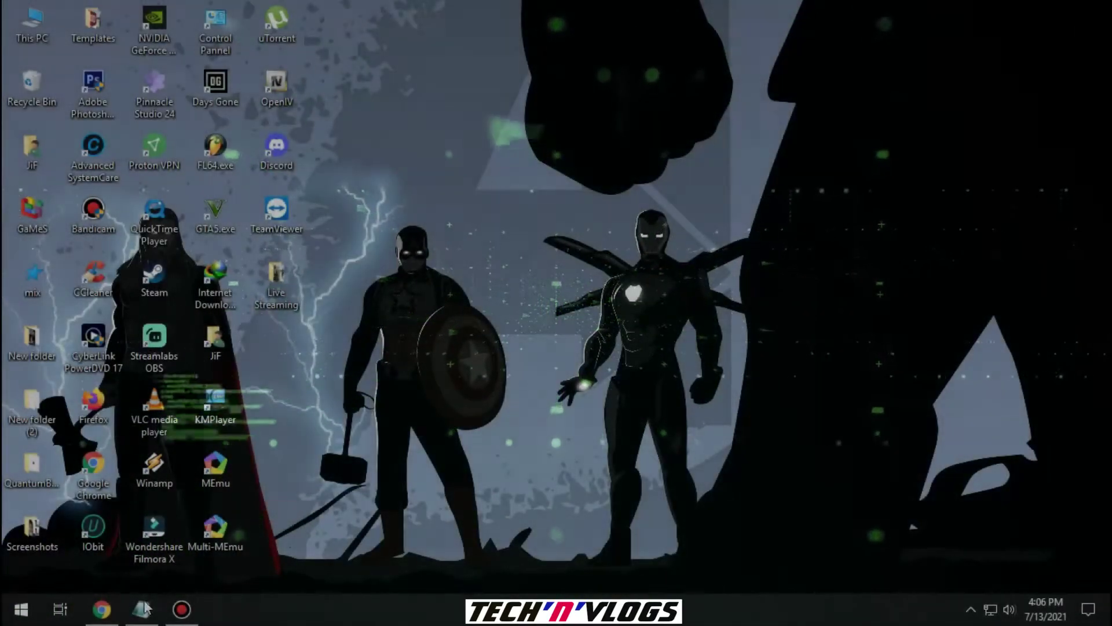
- Read the GTA 5.txt notes in Notepad, covering the introduction and the four requirements for the Shark attack mod
{"action": "left_click", "coordinate": [142, 608]}
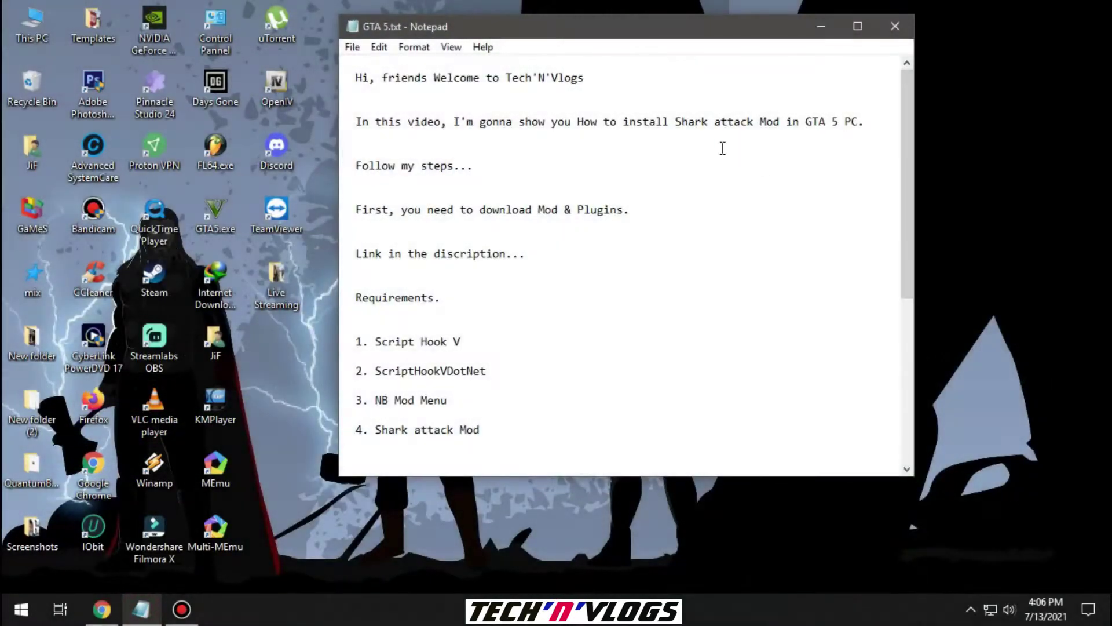
{"action": "left_click_drag", "start_coordinate": [349, 77], "coordinate": [590, 77]}
{"action": "left_click_drag", "start_coordinate": [354, 126], "coordinate": [870, 123]}
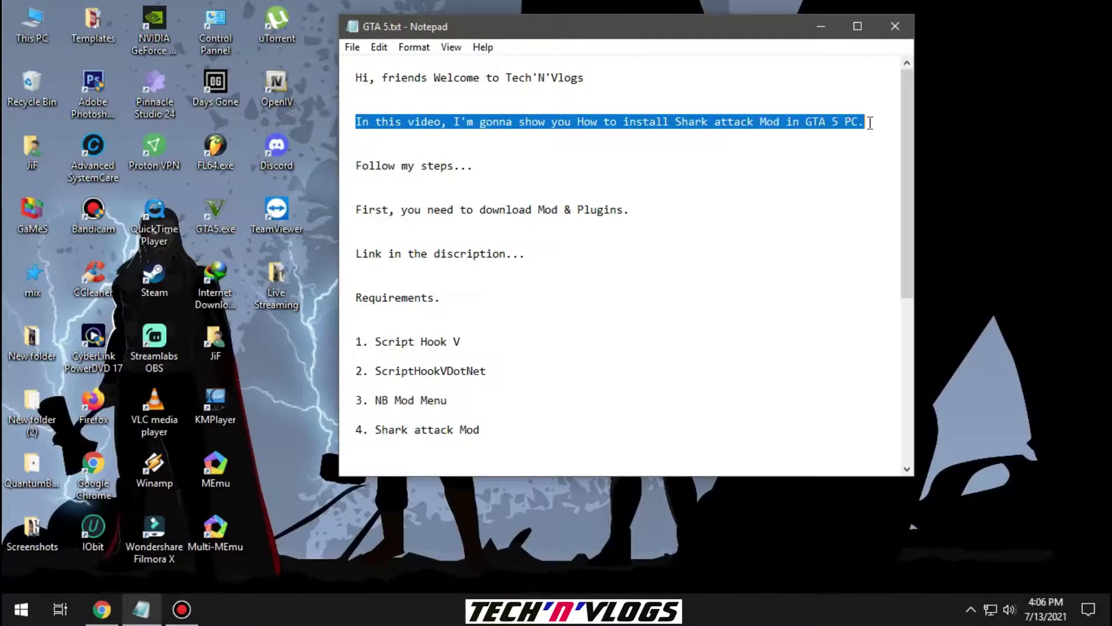
{"action": "left_click_drag", "start_coordinate": [357, 167], "coordinate": [509, 166]}
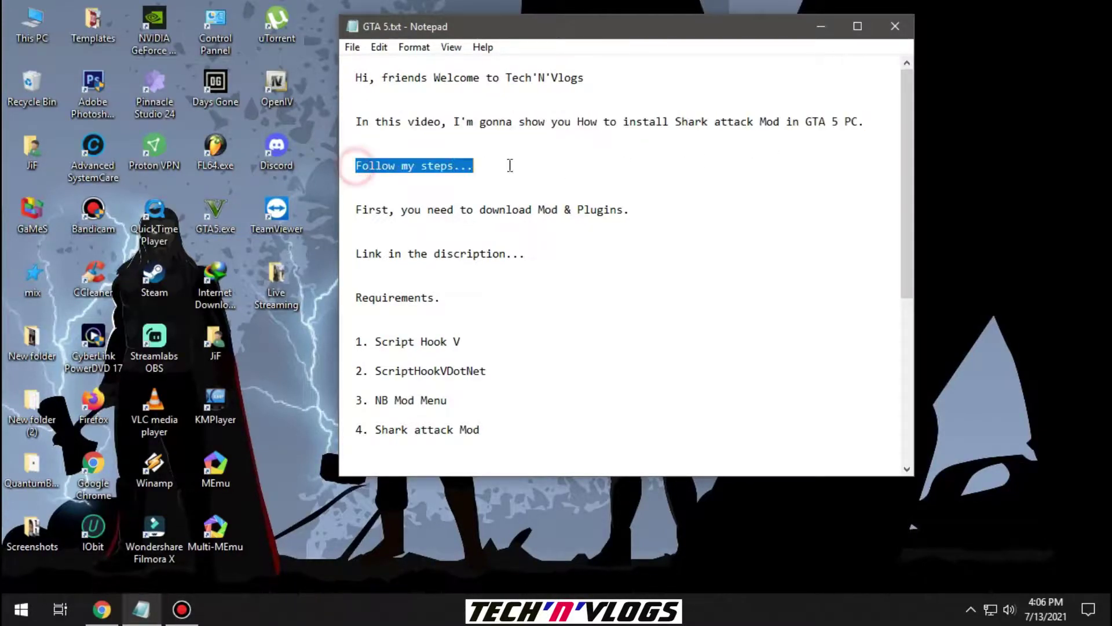
{"action": "left_click_drag", "start_coordinate": [353, 213], "coordinate": [593, 210]}
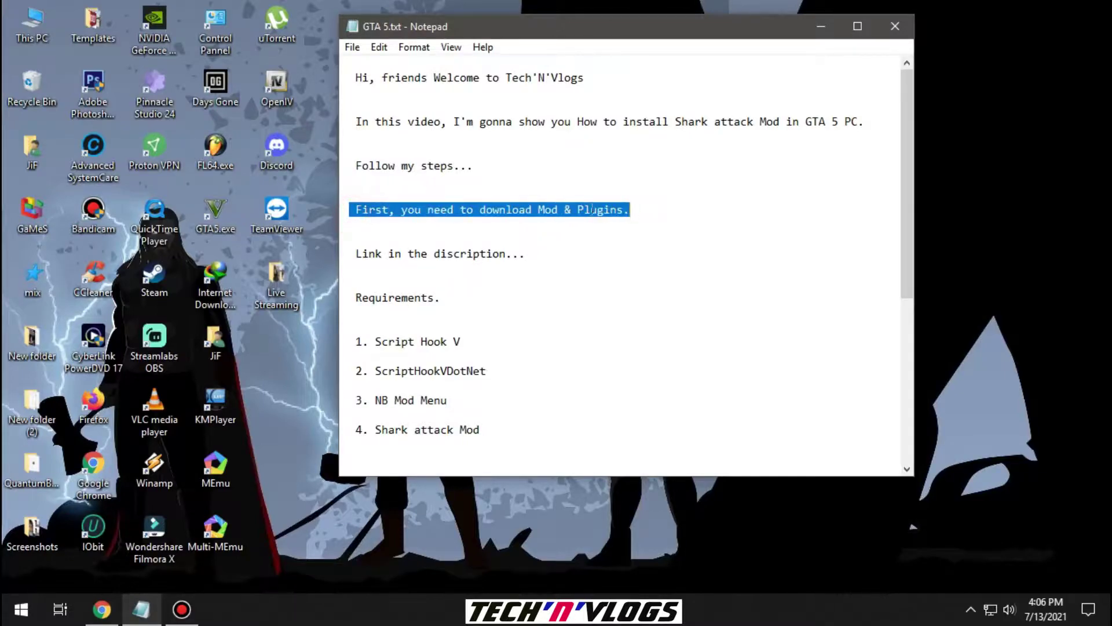
{"action": "left_click_drag", "start_coordinate": [356, 249], "coordinate": [595, 245]}
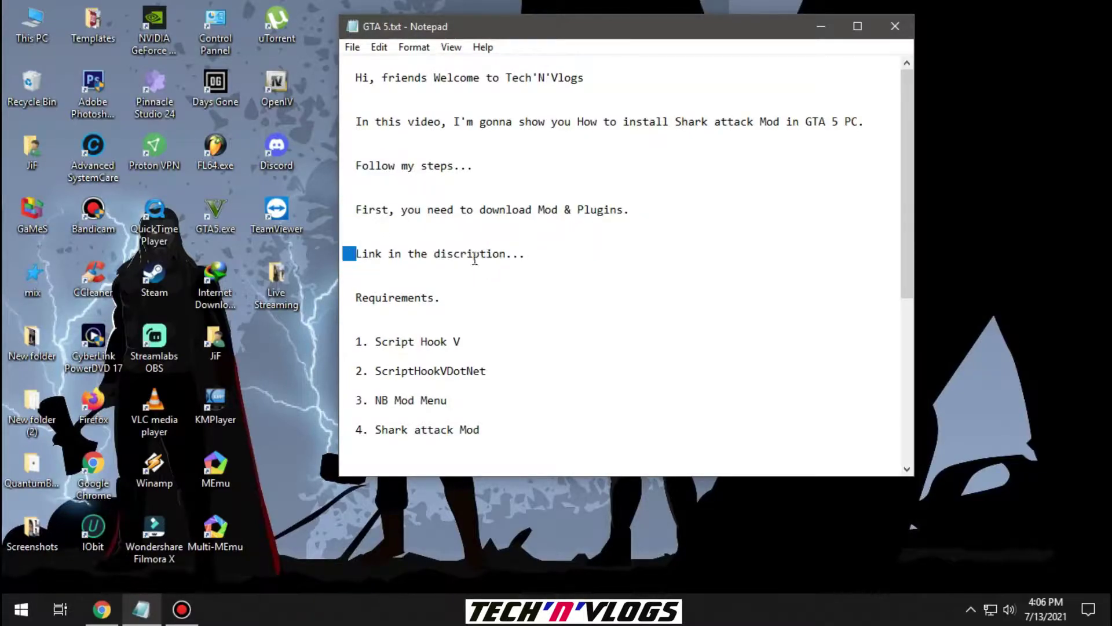
{"action": "left_click_drag", "start_coordinate": [355, 298], "coordinate": [494, 298]}
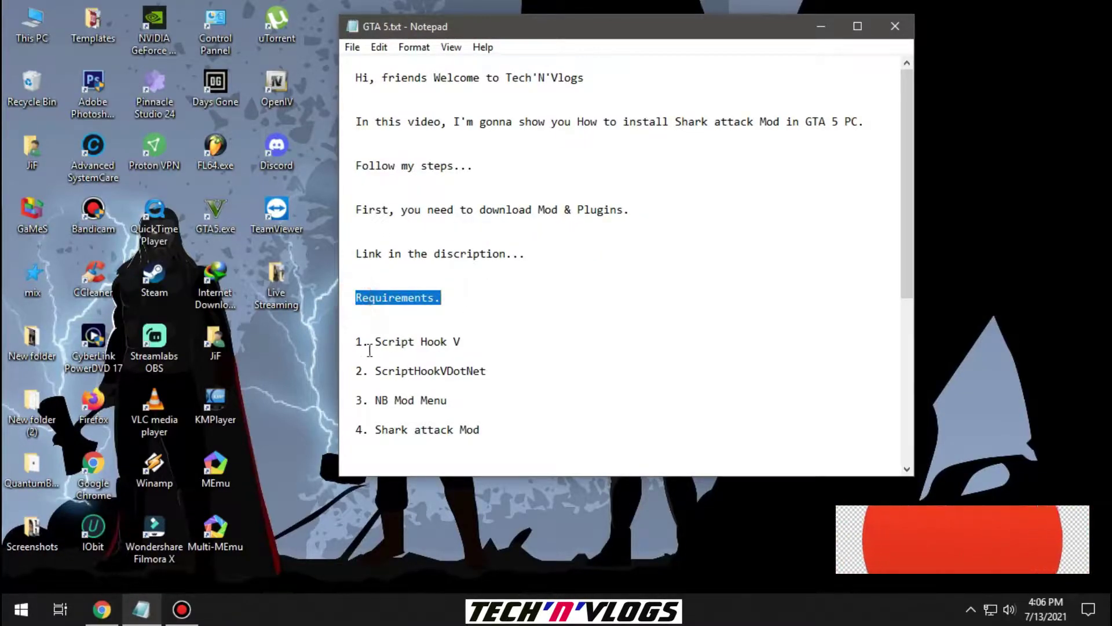
{"action": "left_click_drag", "start_coordinate": [350, 342], "coordinate": [469, 343]}
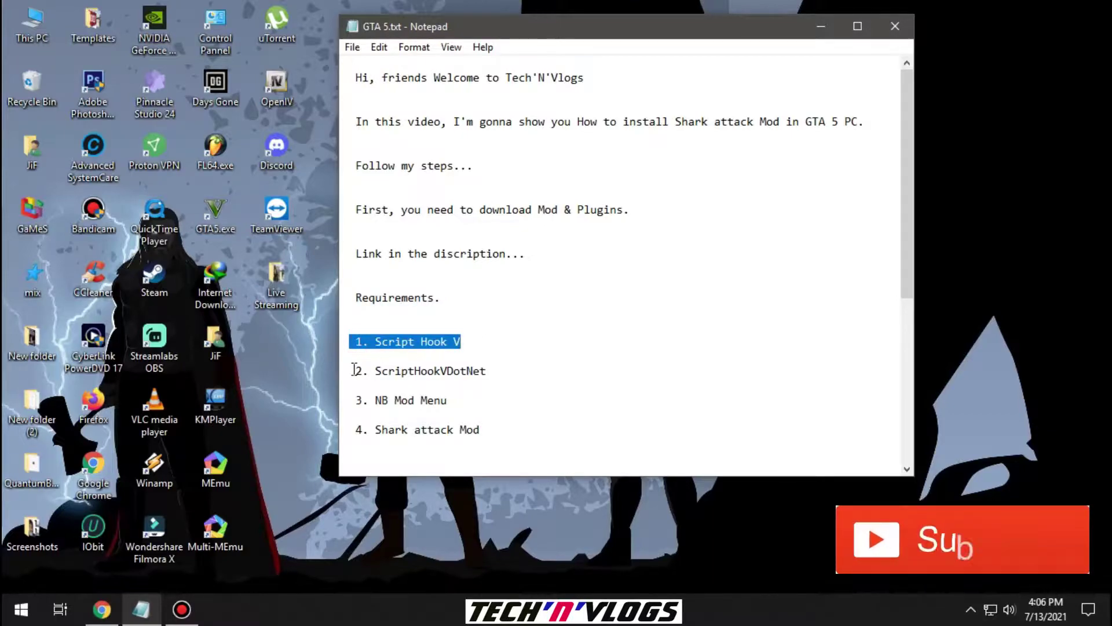
{"action": "left_click_drag", "start_coordinate": [354, 369], "coordinate": [507, 367]}
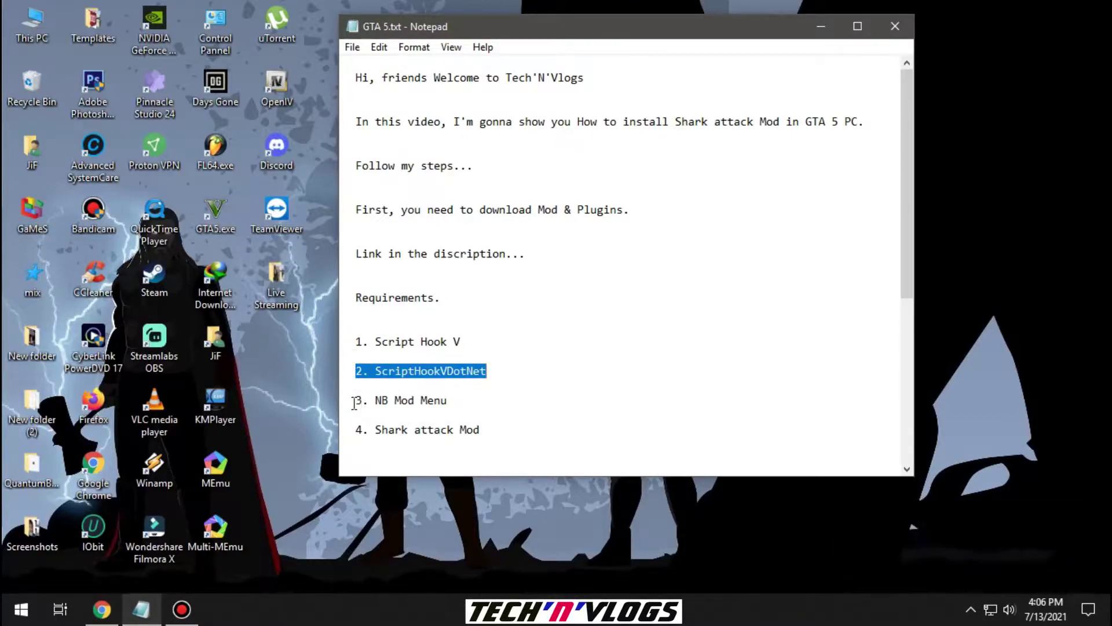
{"action": "left_click_drag", "start_coordinate": [353, 399], "coordinate": [457, 400]}
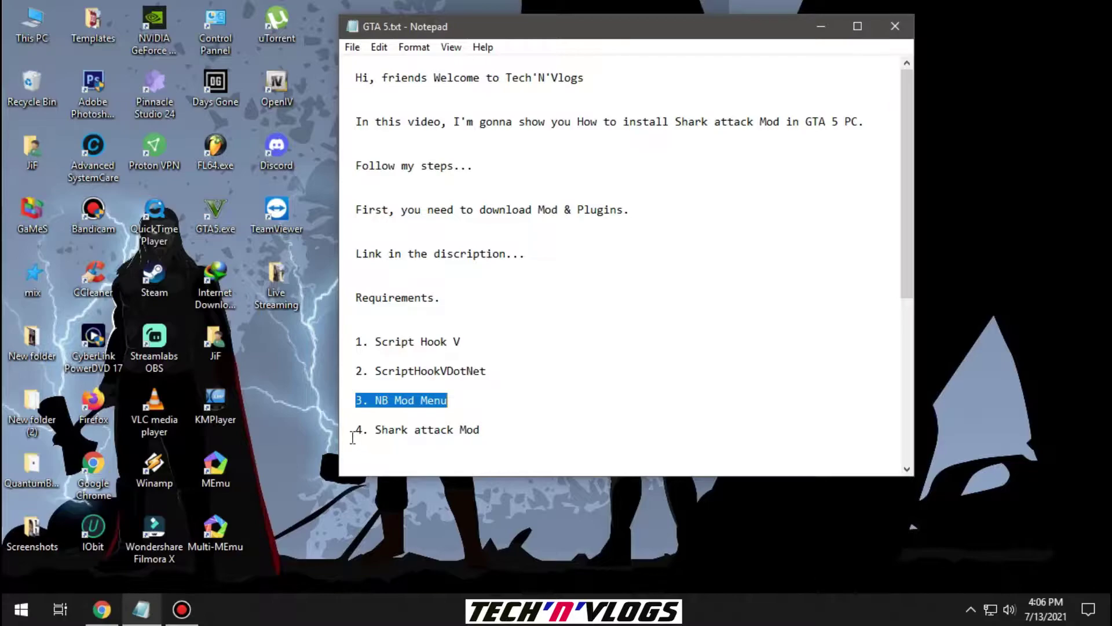
{"action": "left_click_drag", "start_coordinate": [351, 433], "coordinate": [513, 433]}
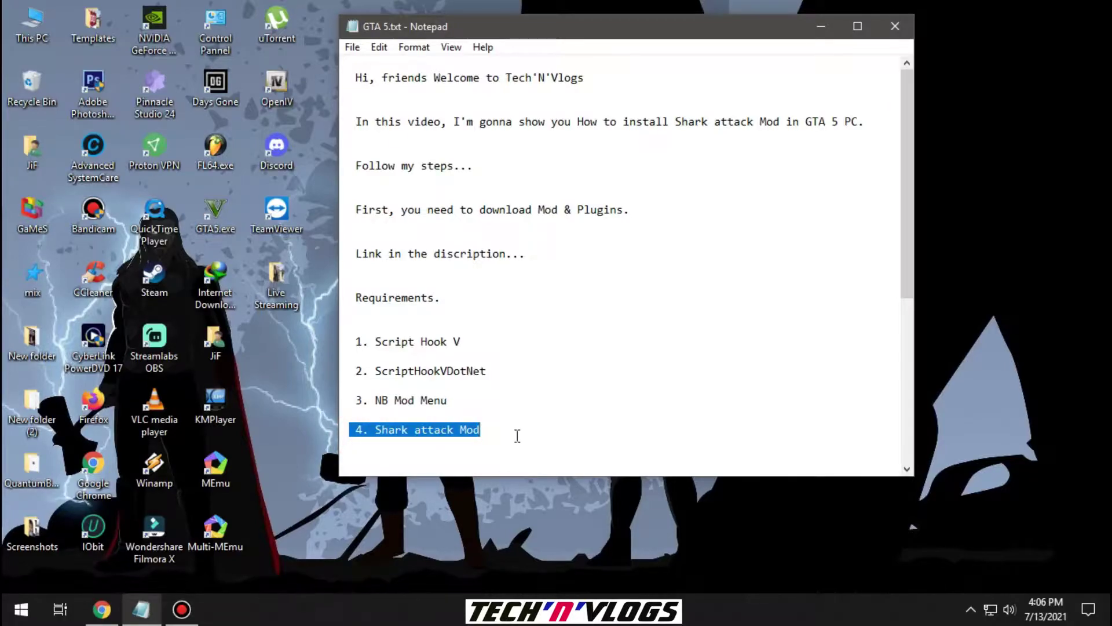
{"action": "left_click", "coordinate": [516, 435]}
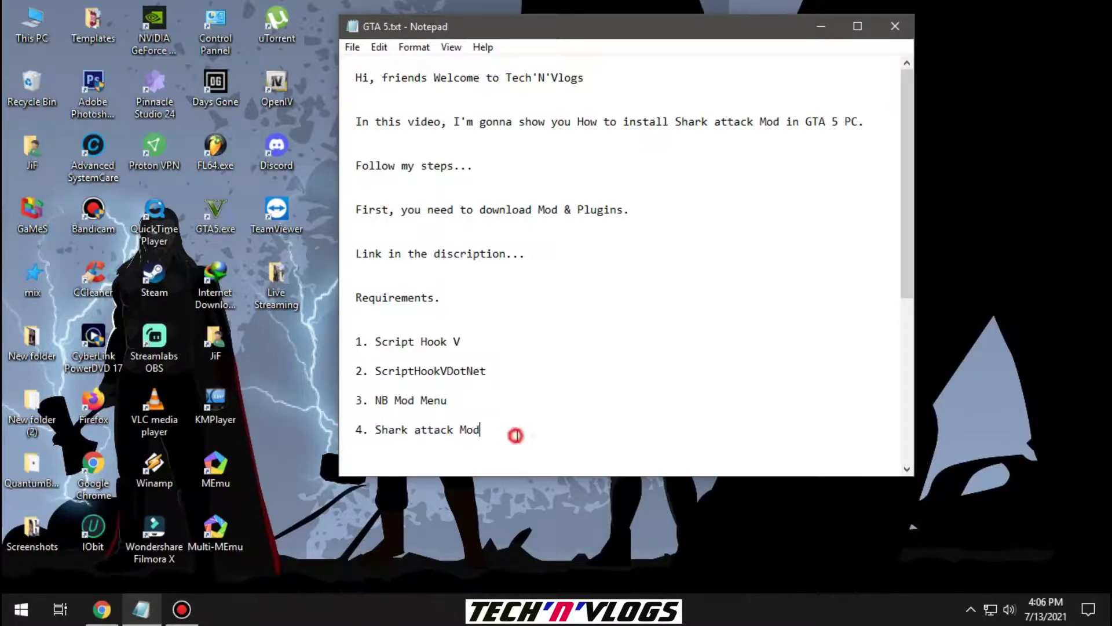
{"action": "left_click", "coordinate": [817, 27]}
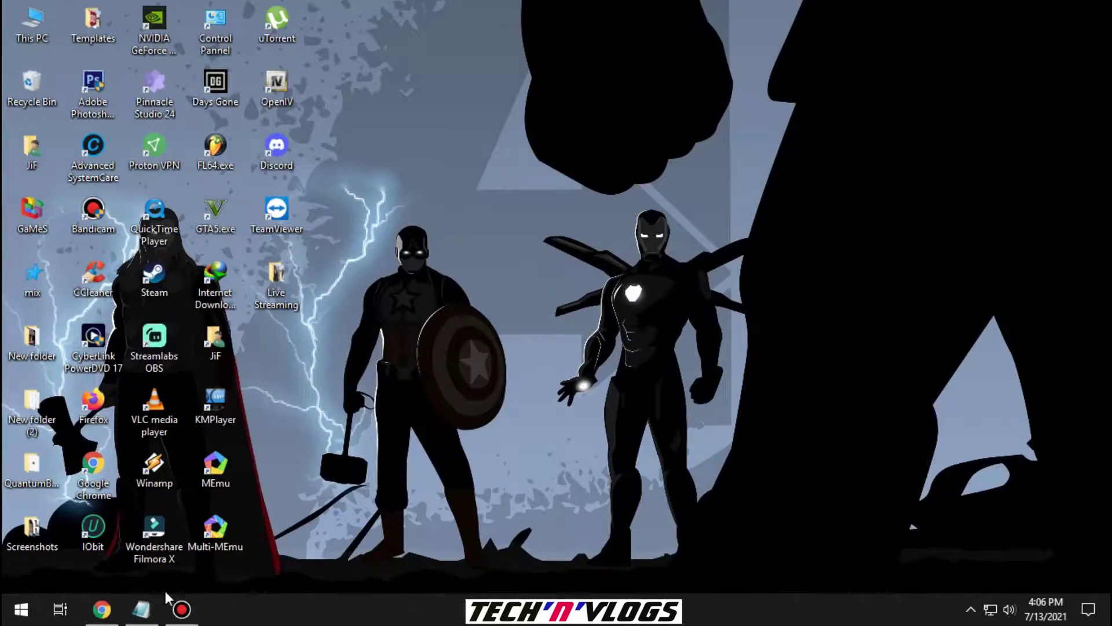
- Switch to Chrome and download ScriptHookV_1.0.2245.0.zip from the Script Hook V page, accepting the show-or-resume option for the duplicate link
{"action": "left_click", "coordinate": [102, 609]}
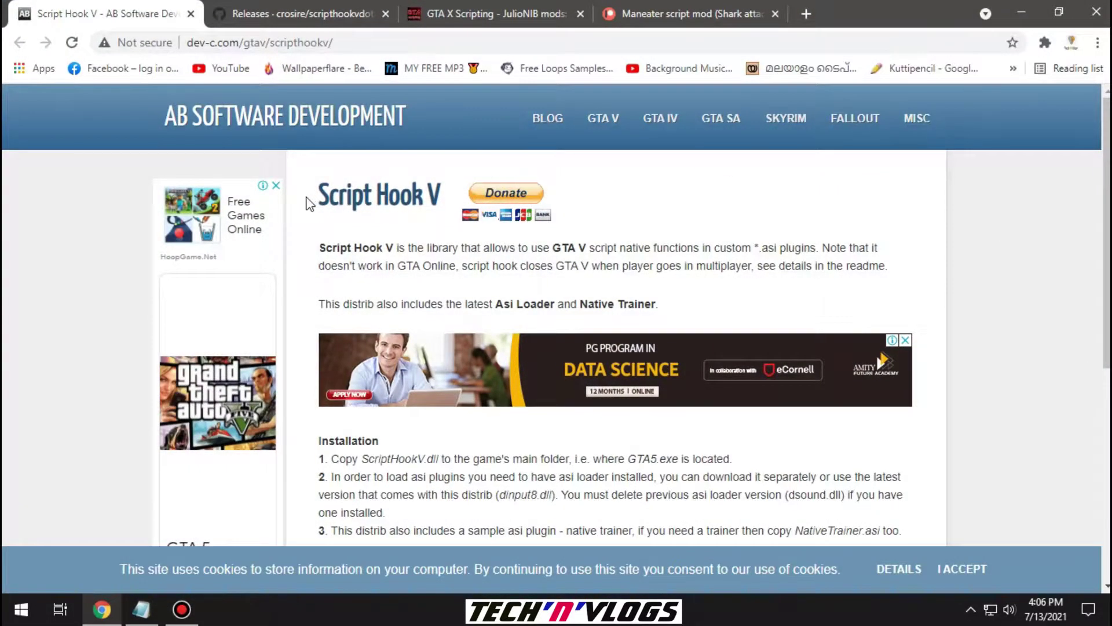
{"action": "scroll", "coordinate": [433, 228], "scroll_direction": "down", "scroll_amount": 6}
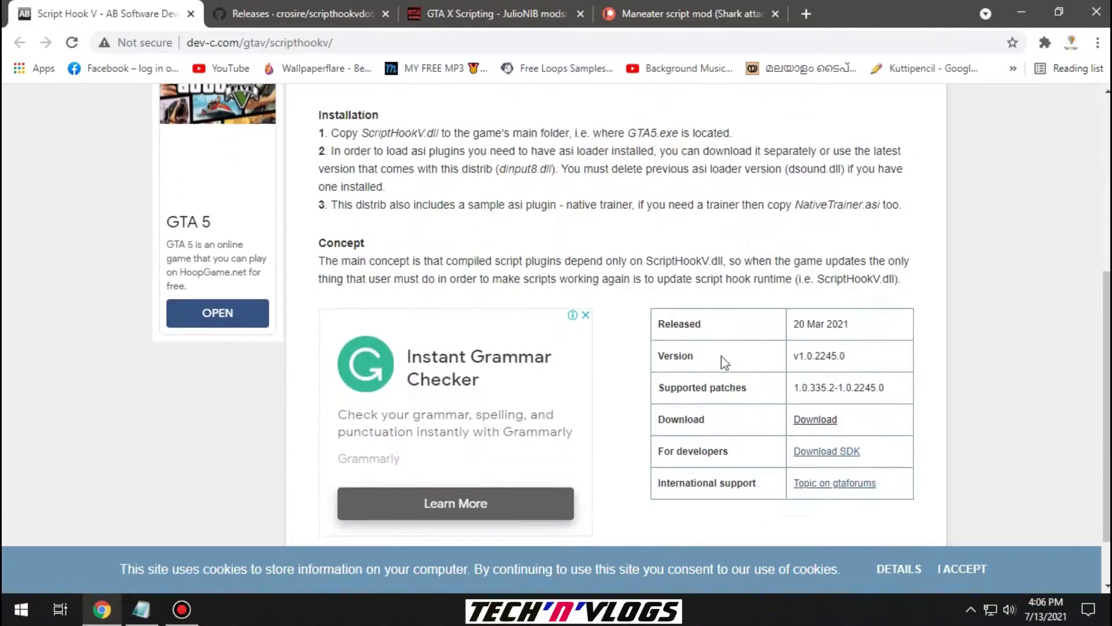
{"action": "left_click", "coordinate": [816, 420]}
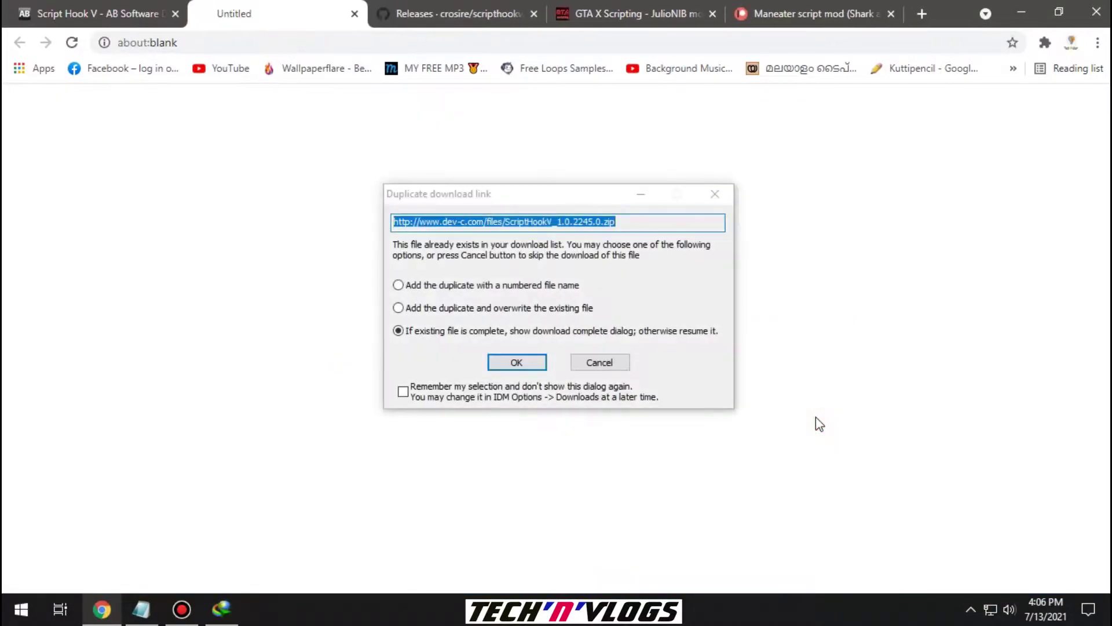
{"action": "left_click", "coordinate": [510, 363]}
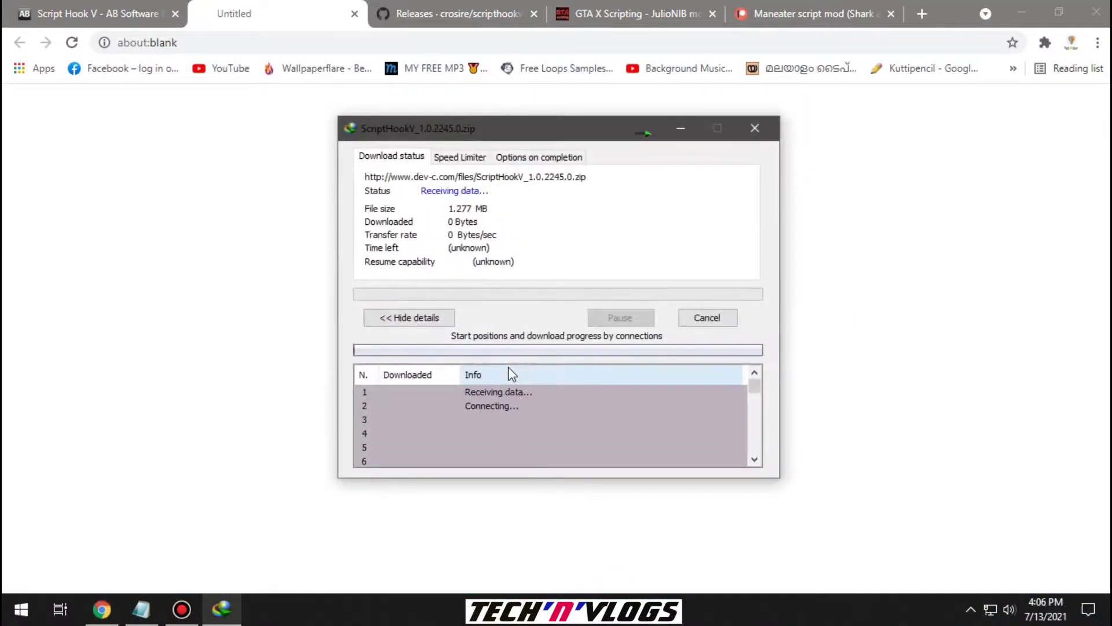
{"action": "left_click", "coordinate": [354, 14]}
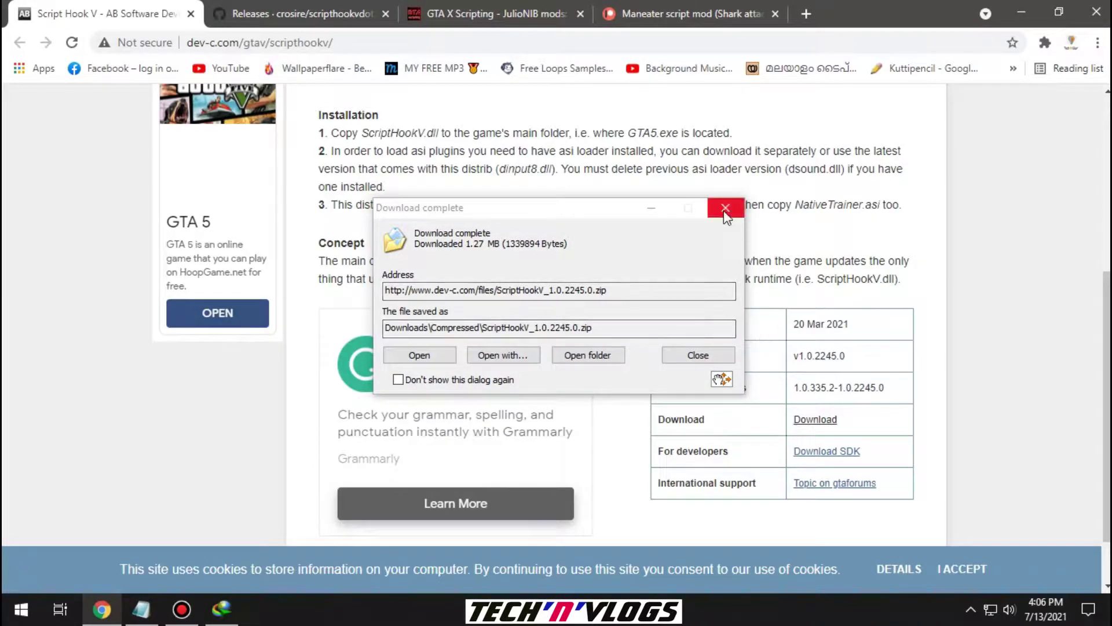
{"action": "left_click", "coordinate": [725, 208]}
- Download ScriptHookVDotNet.zip from the v3.1.0 release assets on the scripthookvdotnet GitHub releases page
{"action": "left_click", "coordinate": [334, 14]}
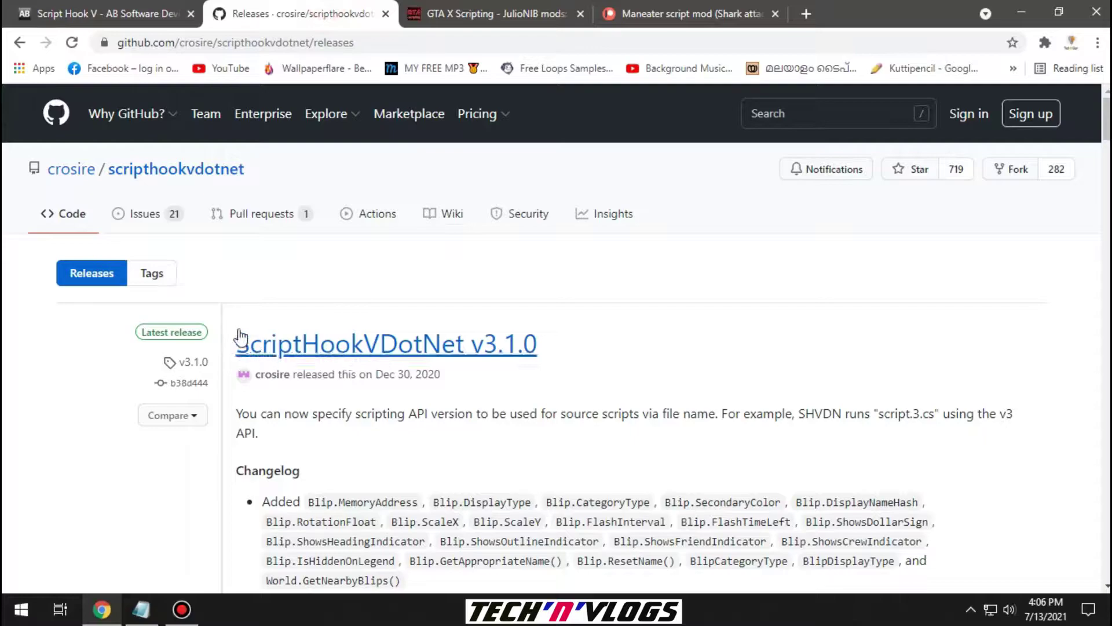
{"action": "scroll", "coordinate": [560, 352], "scroll_direction": "down", "scroll_amount": 15}
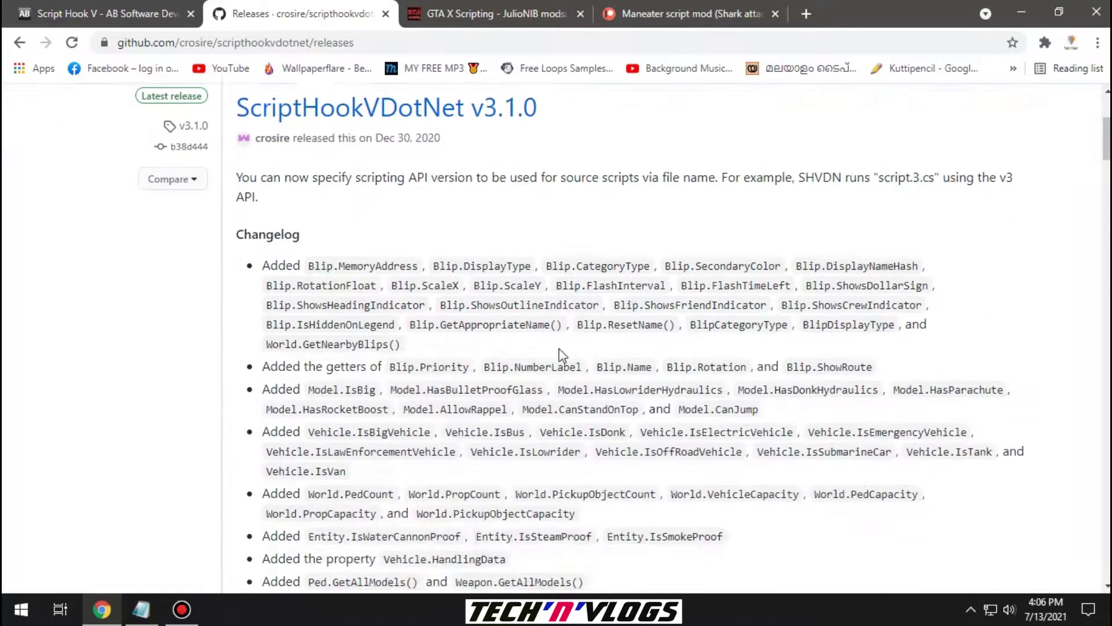
{"action": "scroll", "coordinate": [561, 352], "scroll_direction": "down", "scroll_amount": 6}
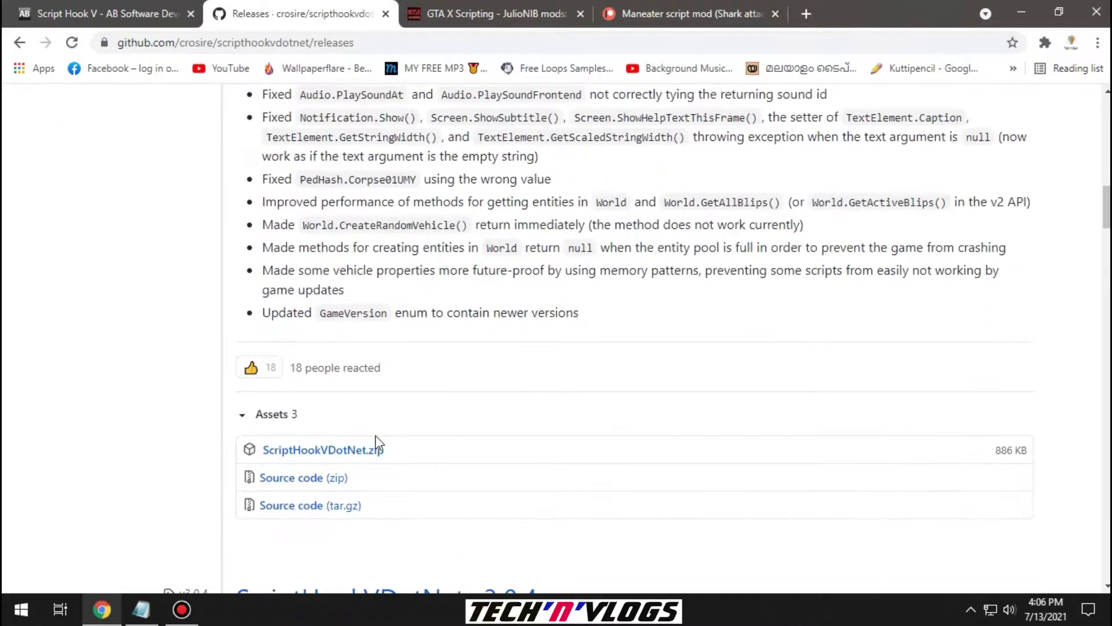
{"action": "left_click", "coordinate": [315, 451]}
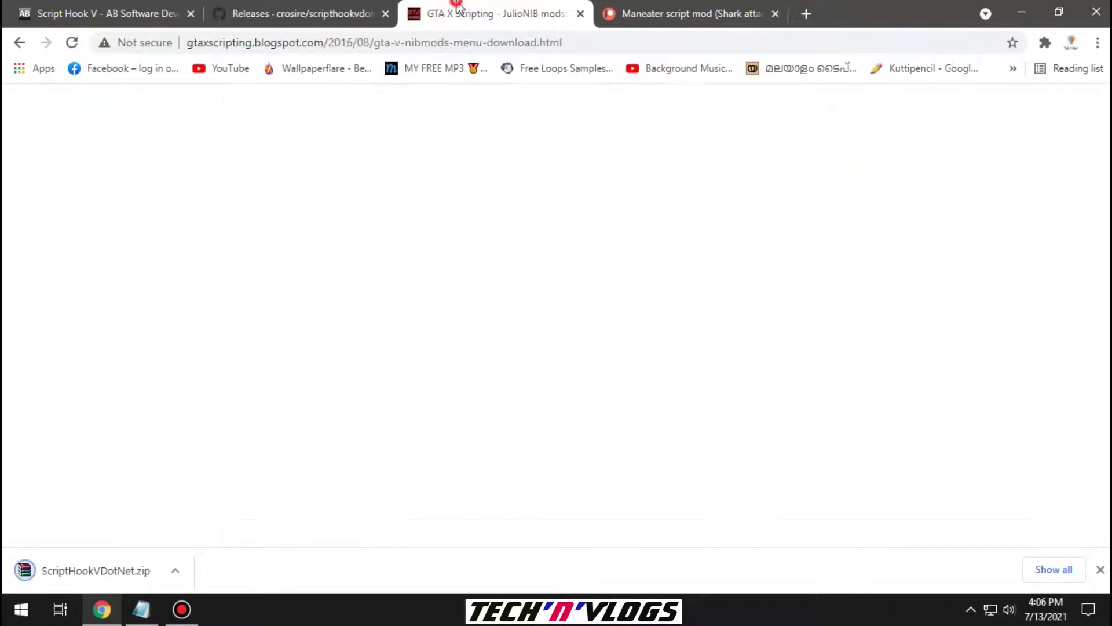
- Download NIBSHDotNet and NIBmods menu R7.zip through the menu link on the GTA X Scripting page, and close the Patreon post
{"action": "left_click", "coordinate": [492, 13]}
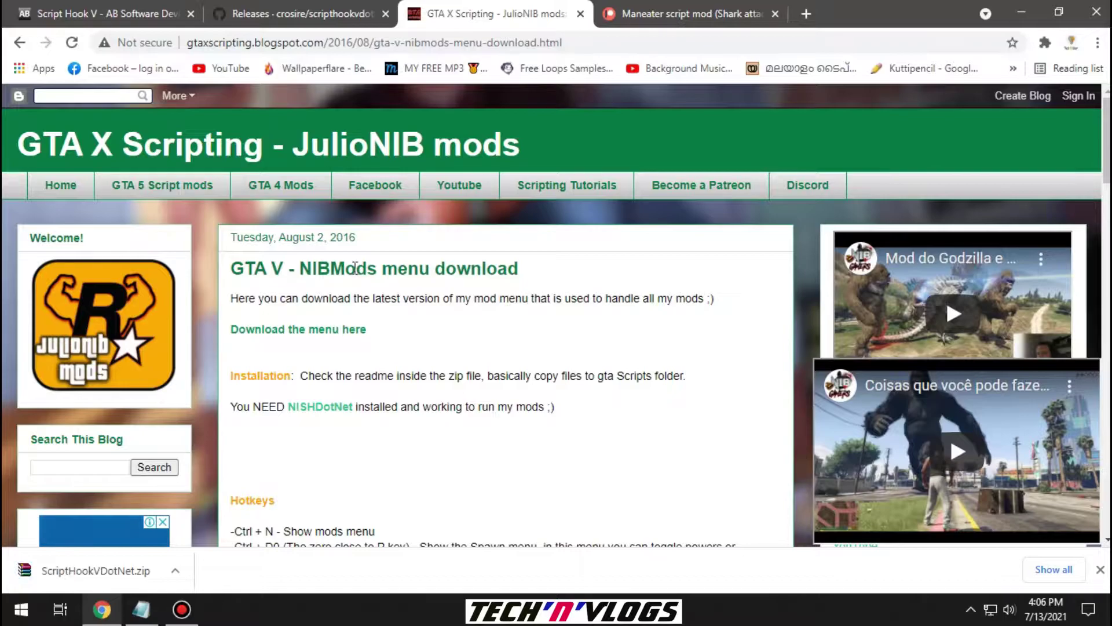
{"action": "left_click", "coordinate": [315, 329]}
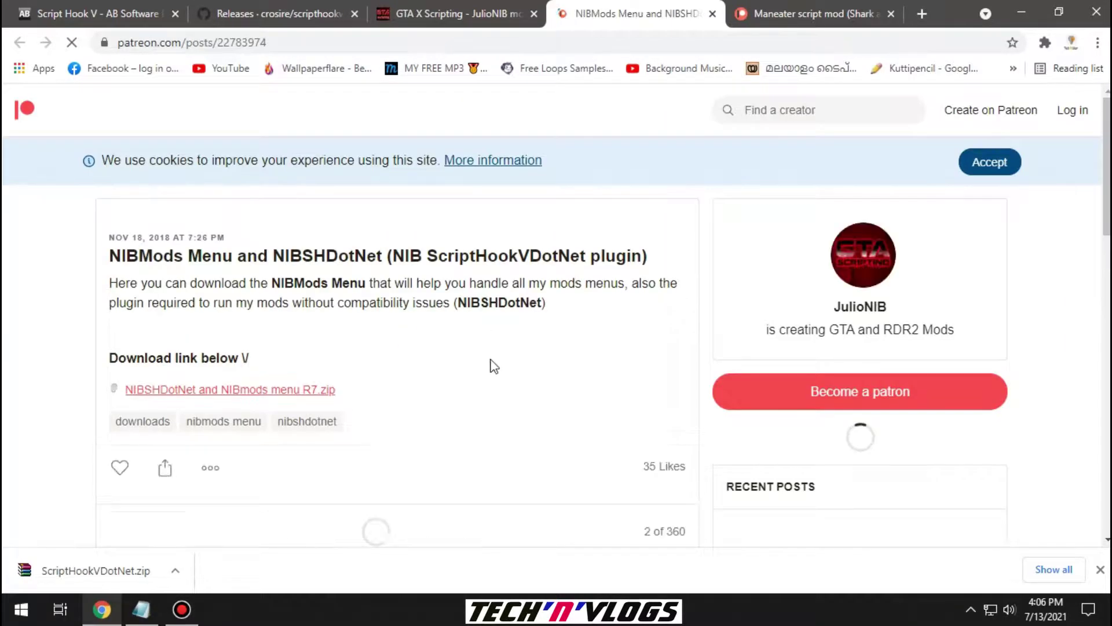
{"action": "scroll", "coordinate": [405, 406], "scroll_direction": "down", "scroll_amount": 4}
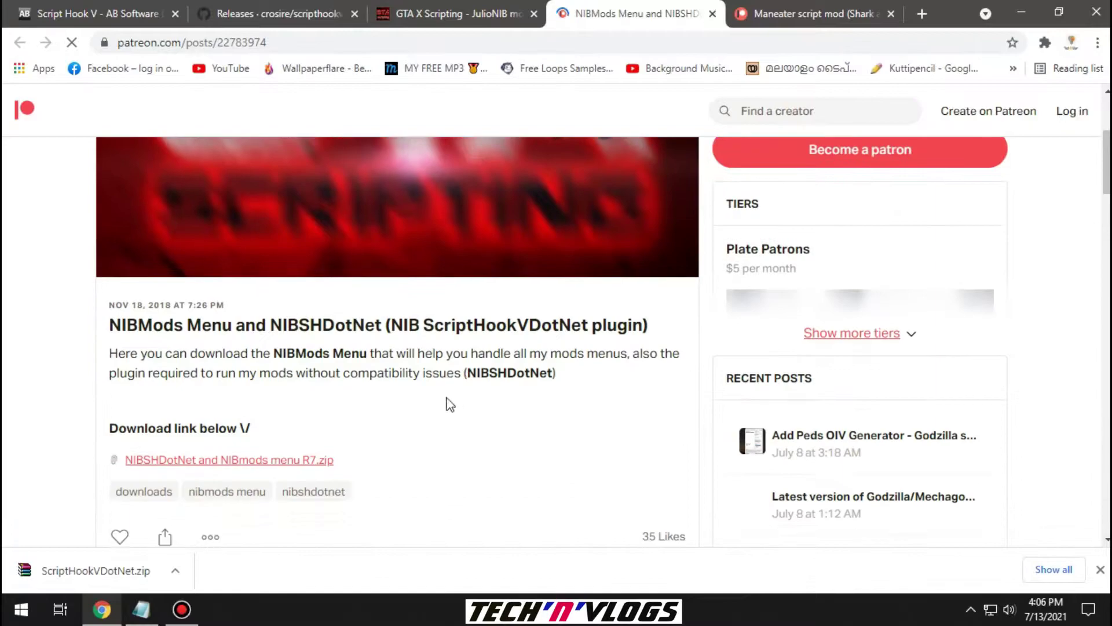
{"action": "left_click", "coordinate": [279, 461]}
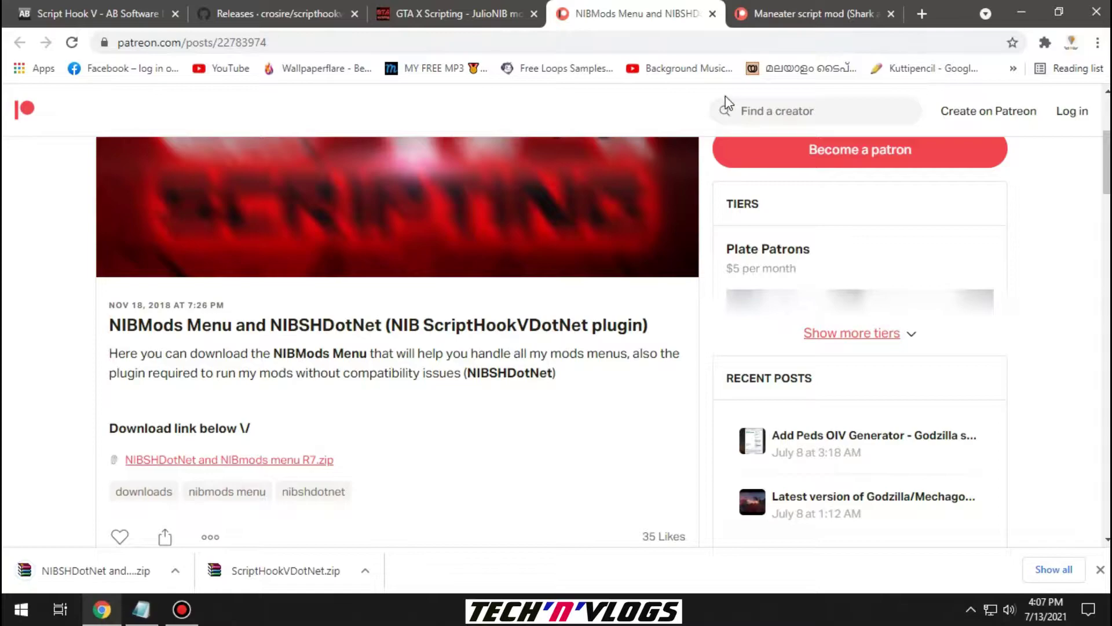
{"action": "left_click", "coordinate": [712, 14]}
- Download ManeaterW3d.zip from the Maneater script mod (Shark attack) post on Patreon
{"action": "left_click", "coordinate": [602, 14]}
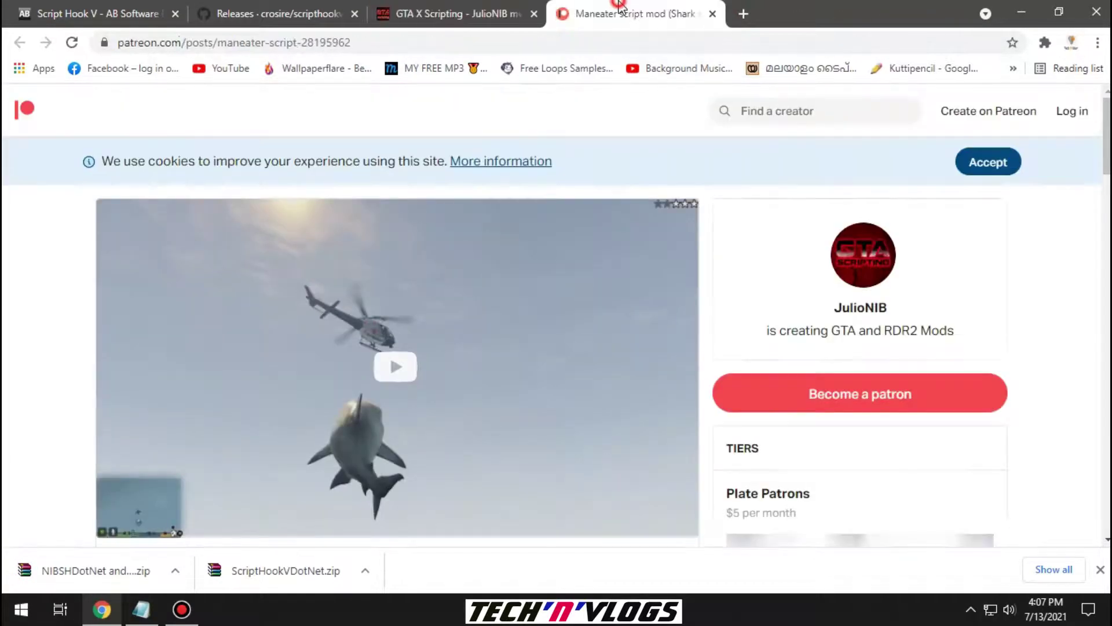
{"action": "scroll", "coordinate": [223, 270], "scroll_direction": "down", "scroll_amount": 5}
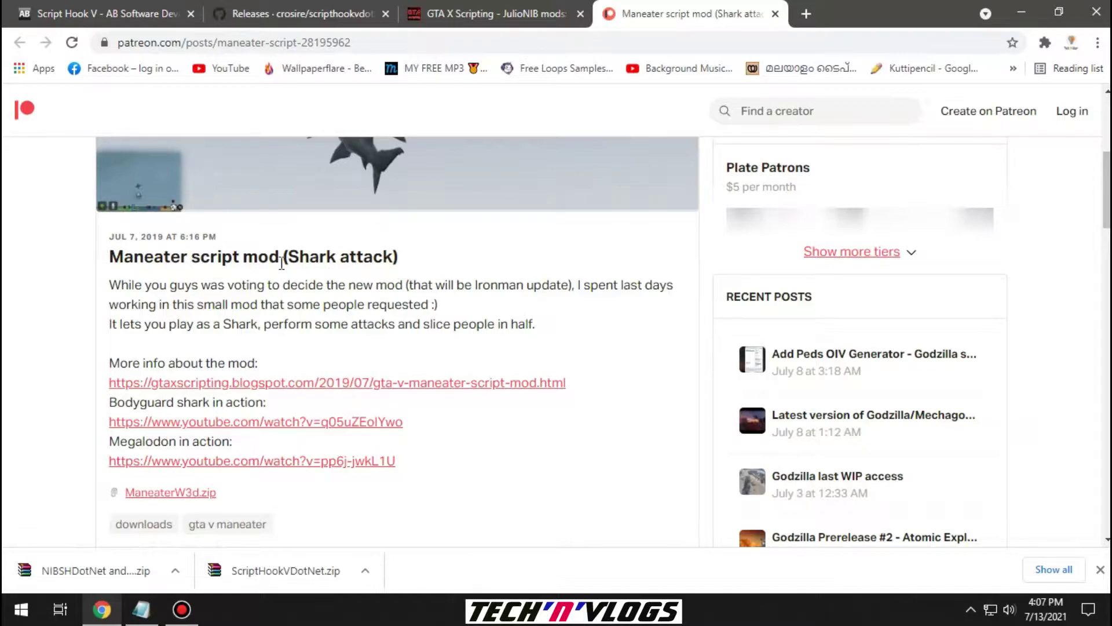
{"action": "left_click_drag", "start_coordinate": [281, 263], "coordinate": [435, 270]}
{"action": "left_click", "coordinate": [438, 258]}
{"action": "scroll", "coordinate": [359, 319], "scroll_direction": "down", "scroll_amount": 1}
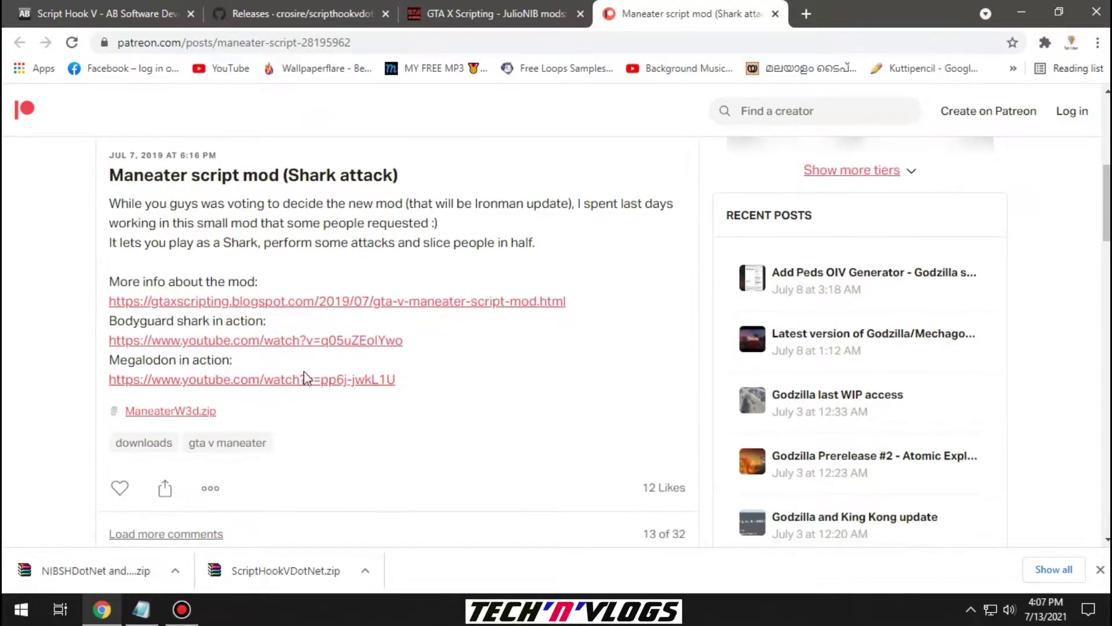
{"action": "left_click", "coordinate": [161, 410]}
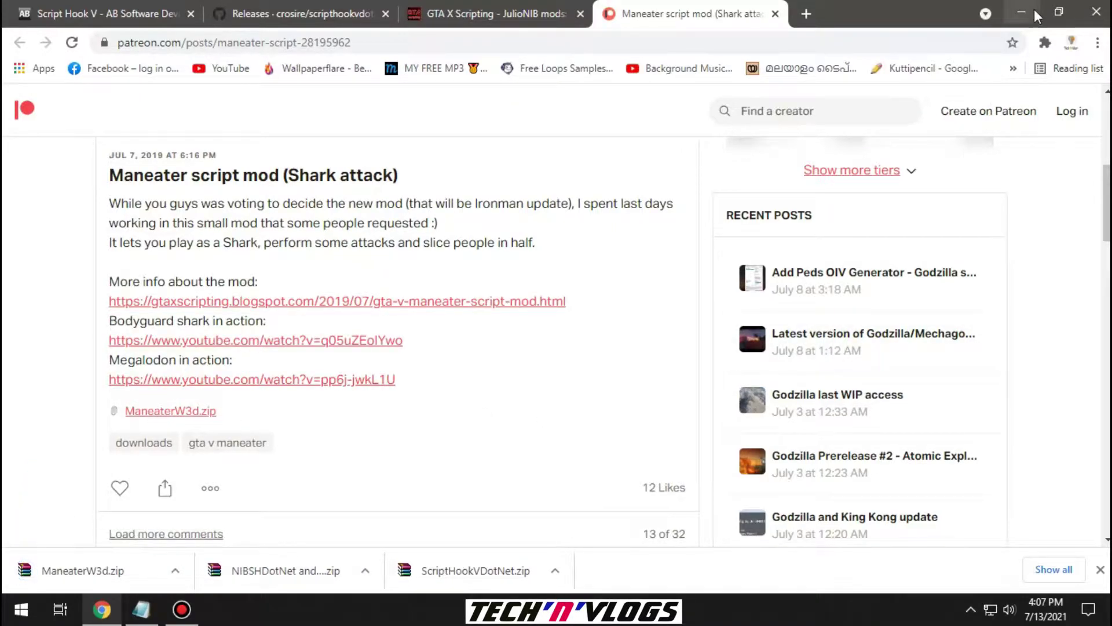
- Show the downloaded ScriptHookVDotNet.zip in its folder, minimize the browser, and move the Downloads window to free desktop space
{"action": "left_click", "coordinate": [556, 571]}
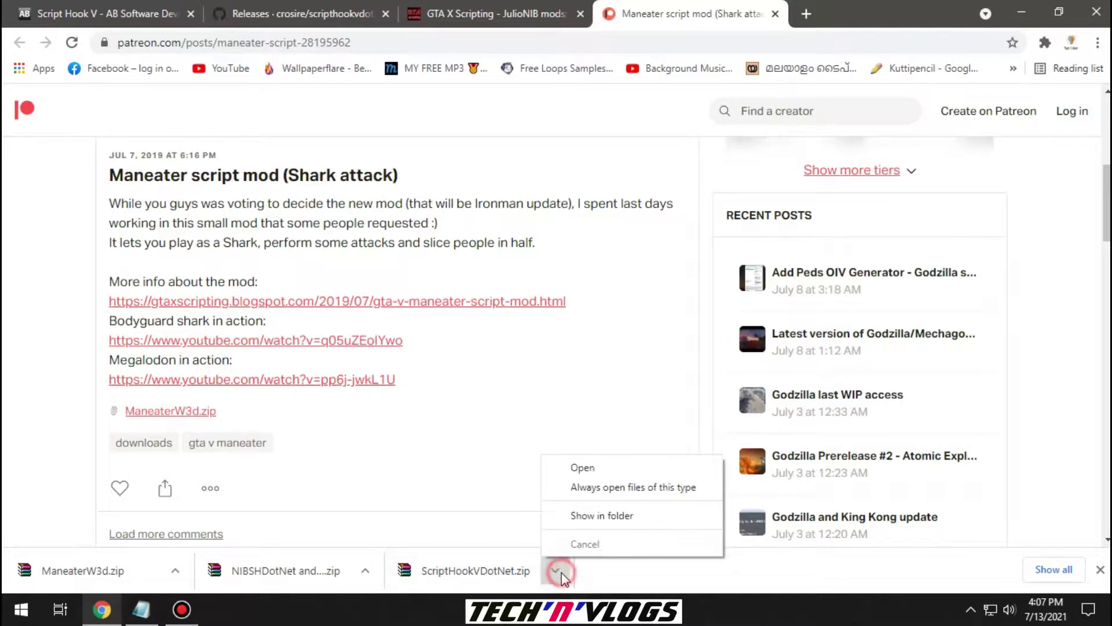
{"action": "left_click", "coordinate": [601, 517]}
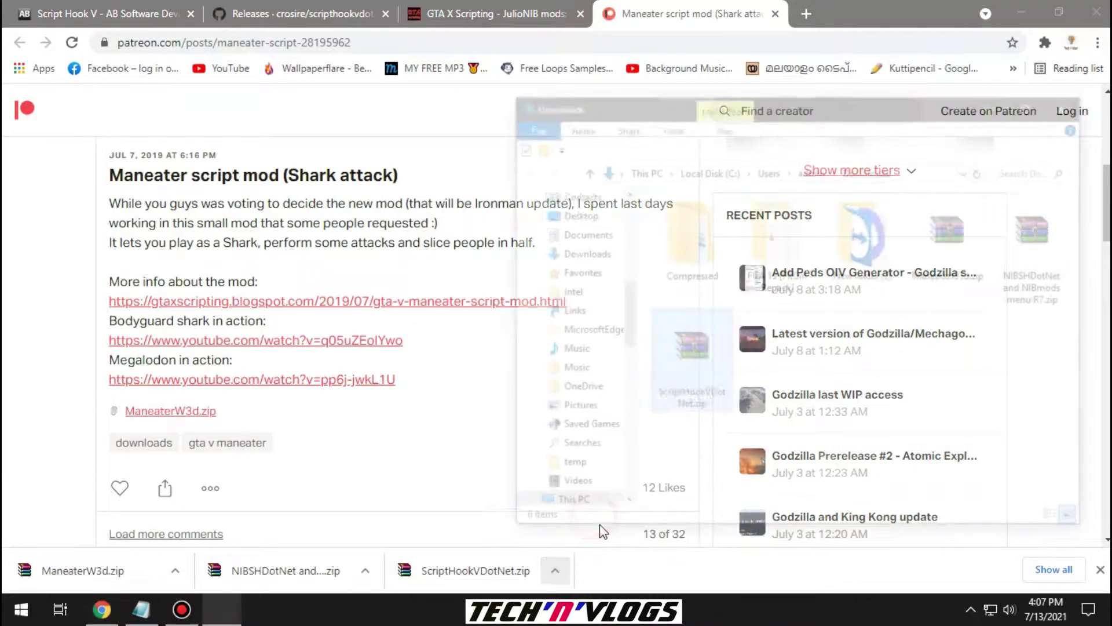
{"action": "left_click", "coordinate": [1010, 4]}
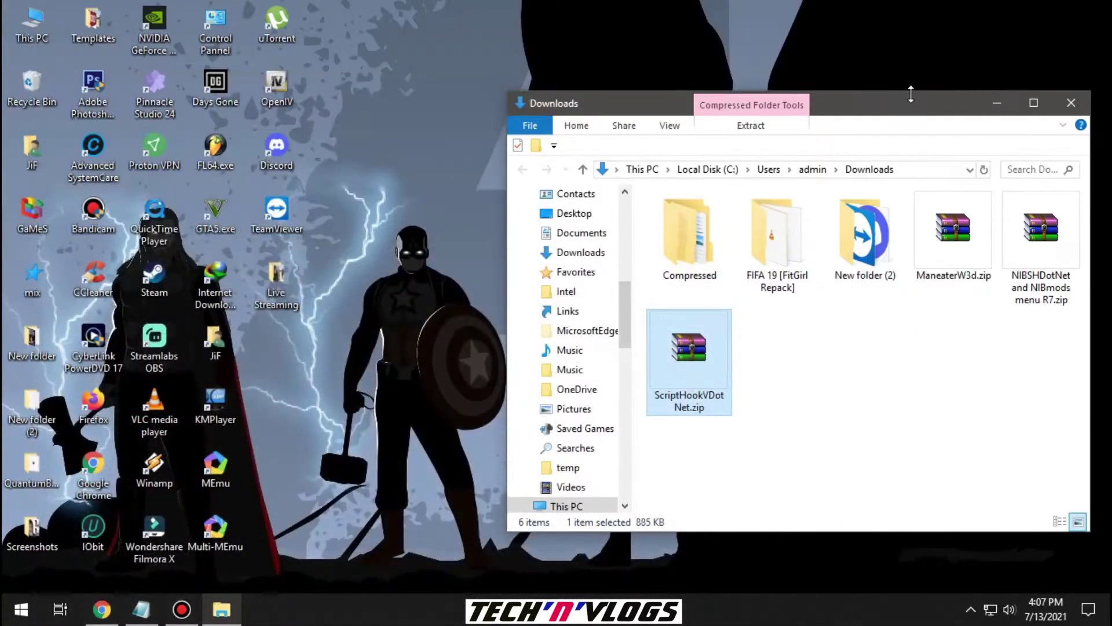
{"action": "left_click_drag", "start_coordinate": [901, 116], "coordinate": [600, 85]}
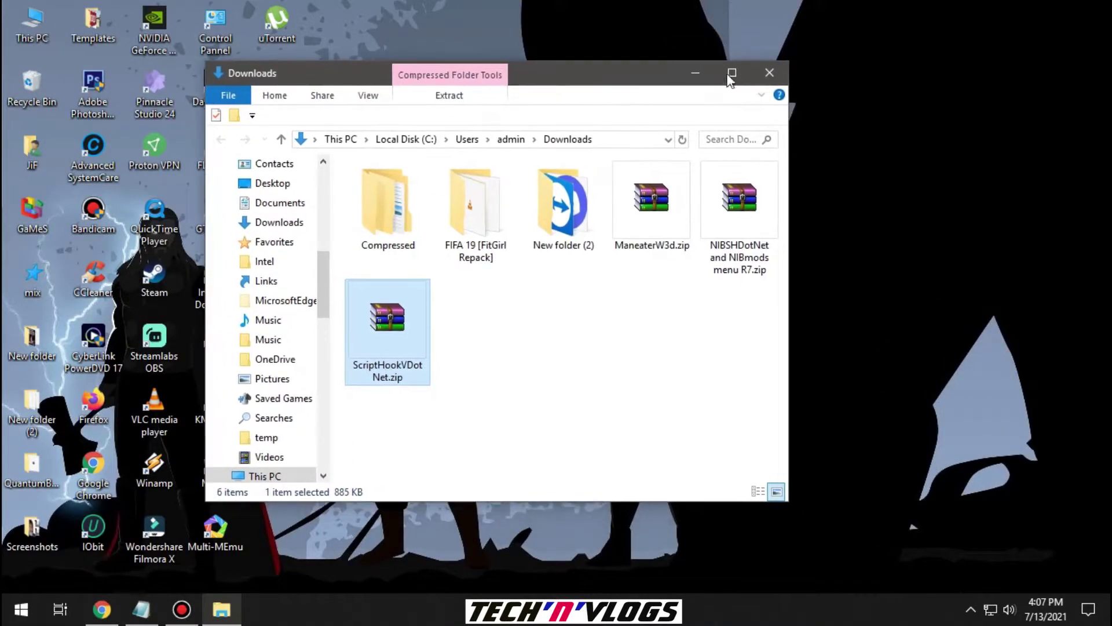
- Create a new folder named Shark Mod on the desktop
{"action": "right_click", "coordinate": [994, 45]}
{"action": "mouse_move", "coordinate": [973, 200]}
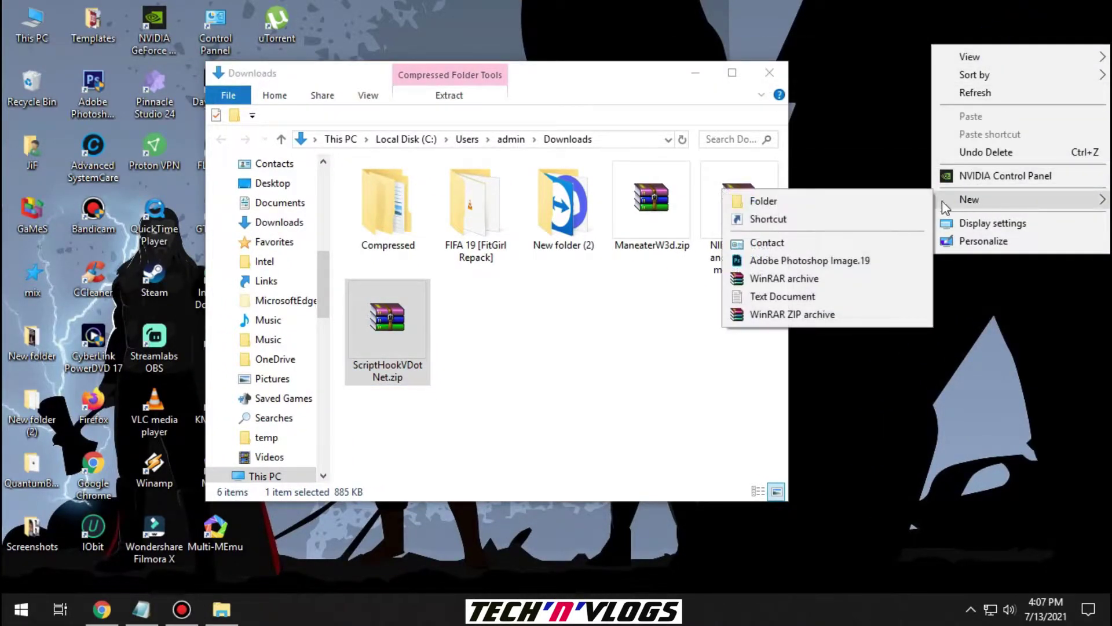
{"action": "left_click", "coordinate": [904, 198]}
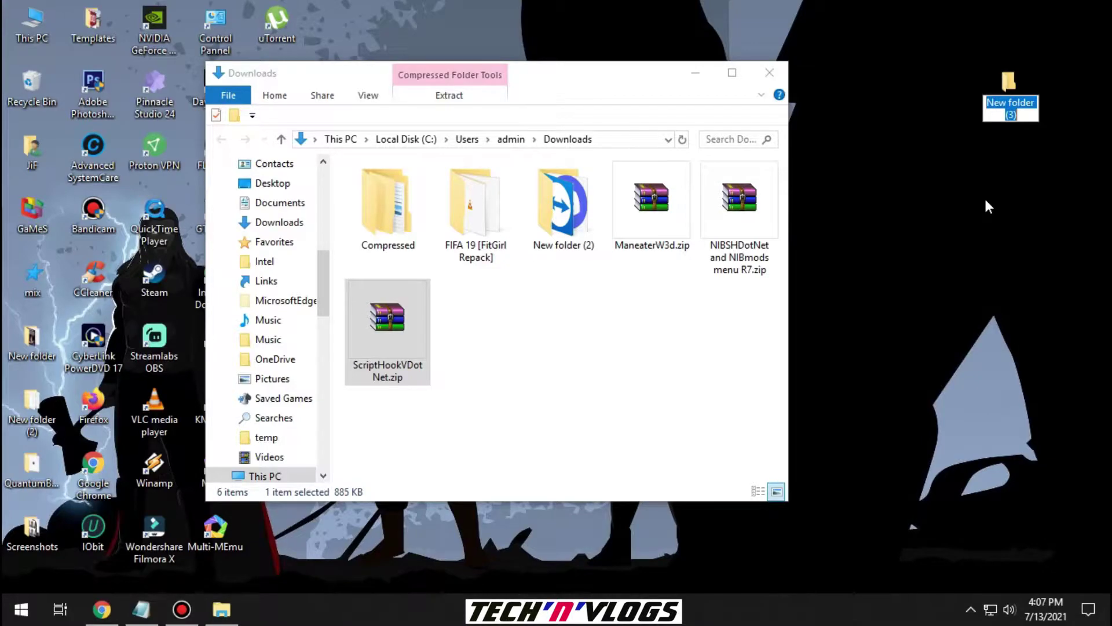
{"action": "type", "text": "Sha"}
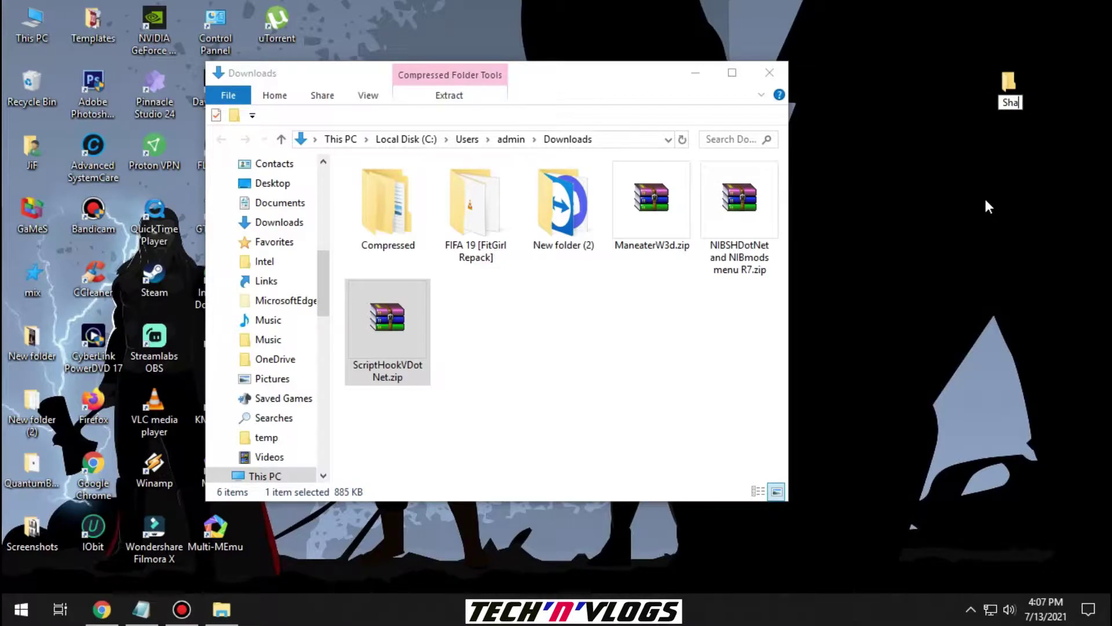
{"action": "type", "text": "rk Mod"}
{"action": "key", "text": "Return"}
- Open the Shark Mod folder, narrow its navigation pane, and arrange its window side by side with the Downloads window
{"action": "double_click", "coordinate": [1021, 86]}
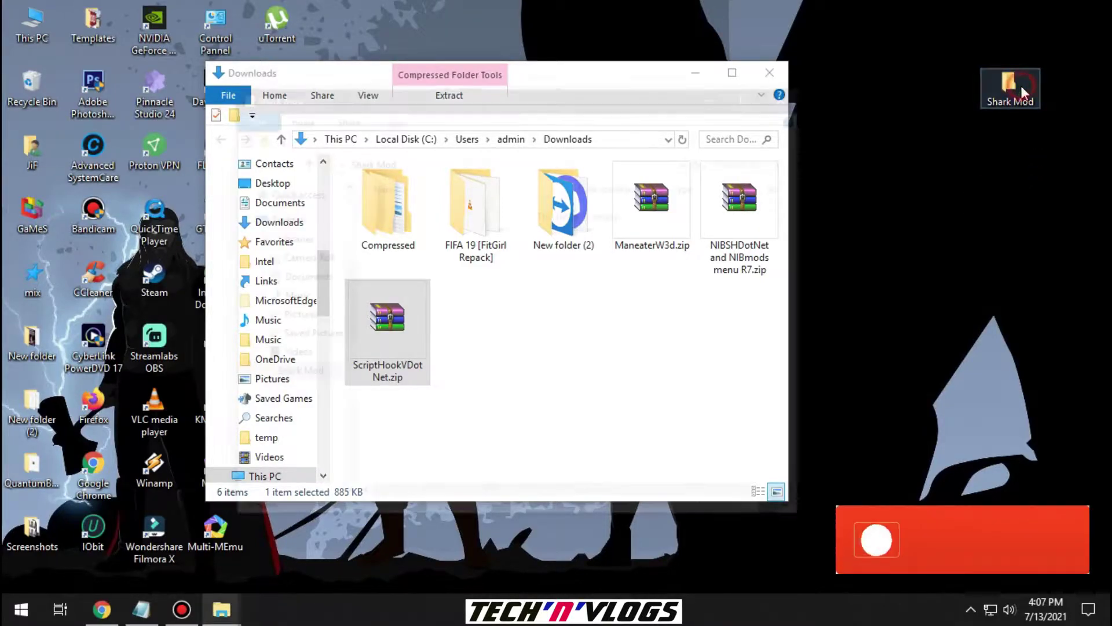
{"action": "left_click_drag", "start_coordinate": [576, 99], "coordinate": [971, 95]}
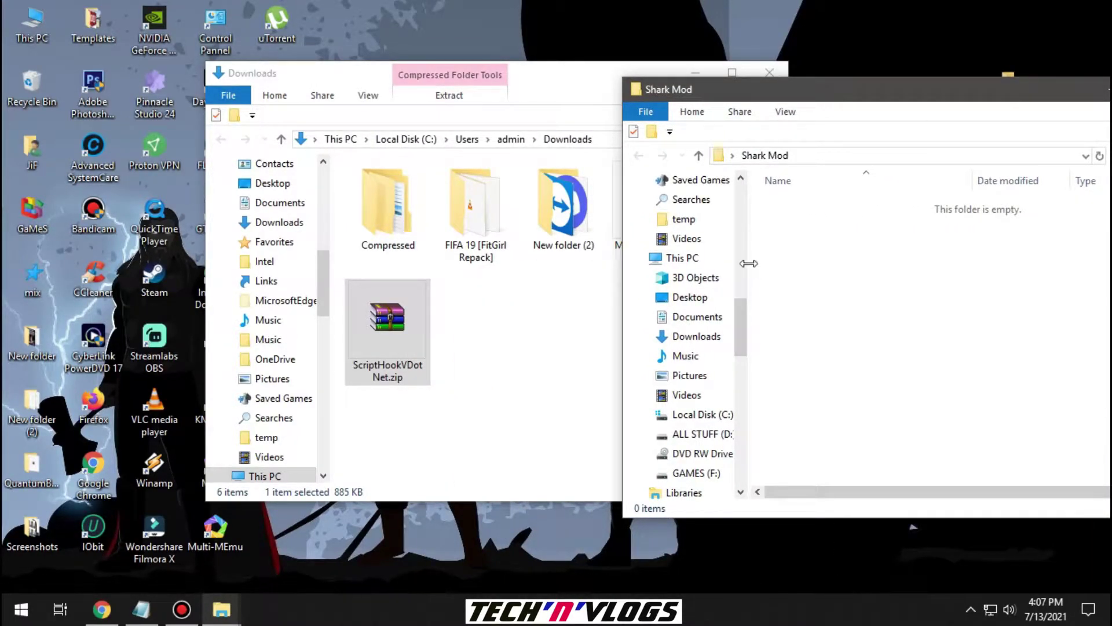
{"action": "left_click_drag", "start_coordinate": [748, 264], "coordinate": [666, 264]}
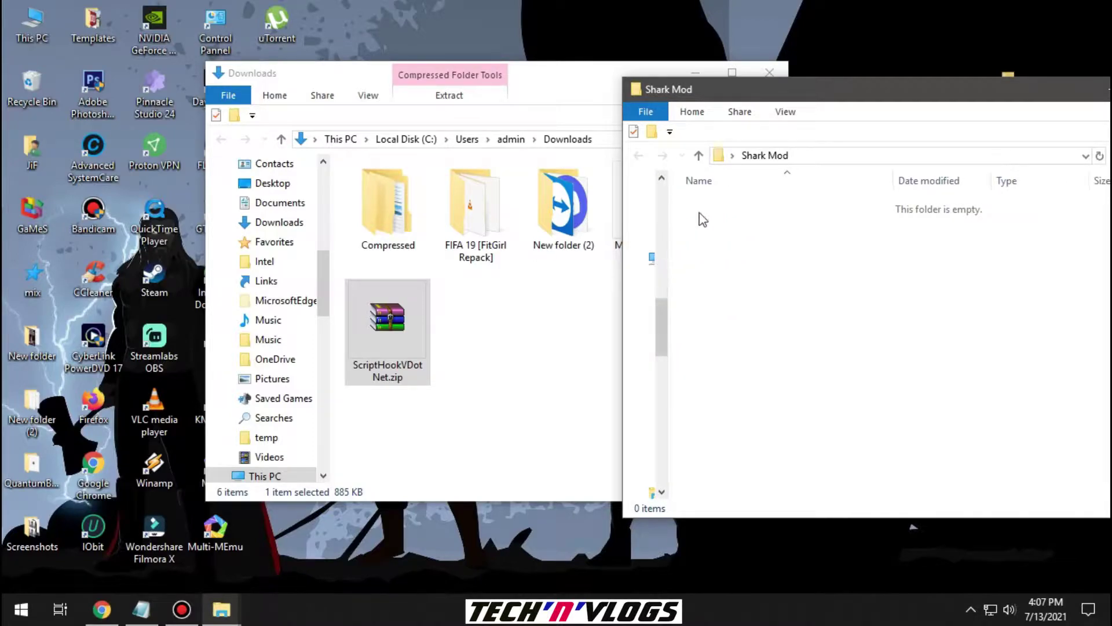
{"action": "left_click_drag", "start_coordinate": [833, 91], "coordinate": [888, 54]}
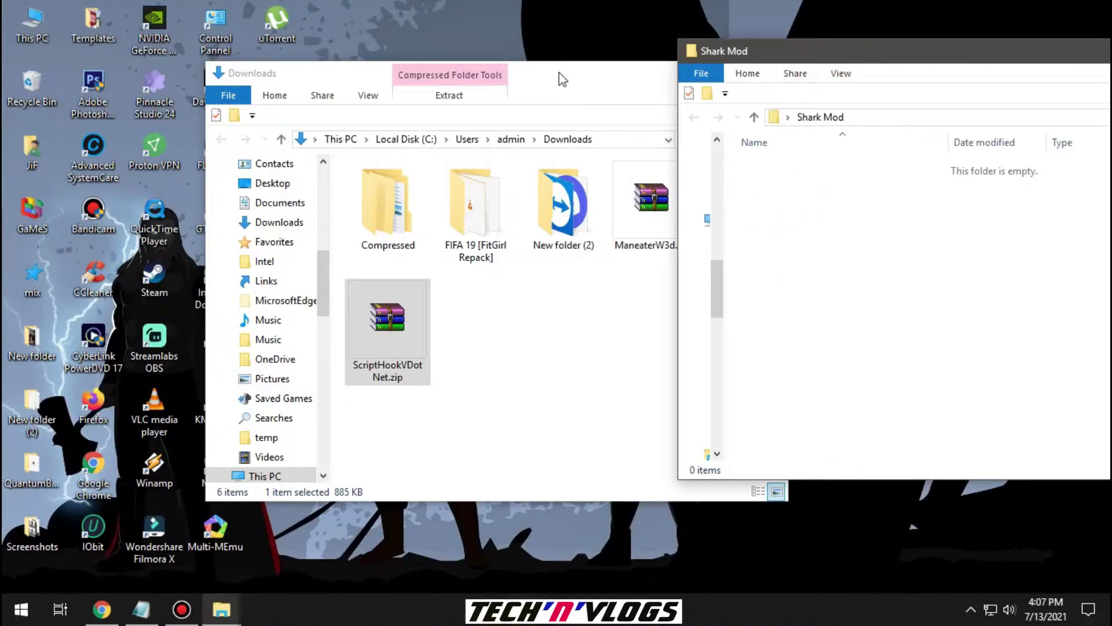
{"action": "left_click_drag", "start_coordinate": [562, 80], "coordinate": [411, 61]}
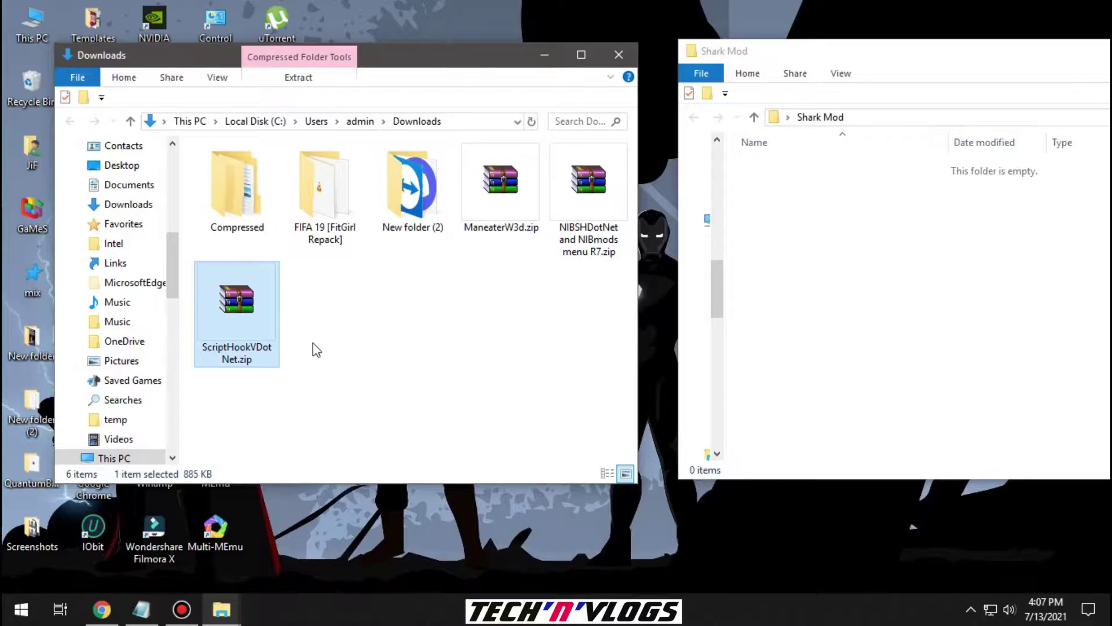
- Create a ScriptHookV folder inside Shark Mod, copying its name from ScriptHookV_1.0.2245.0.zip in the Compressed downloads folder
{"action": "left_click", "coordinate": [434, 347]}
{"action": "double_click", "coordinate": [248, 184]}
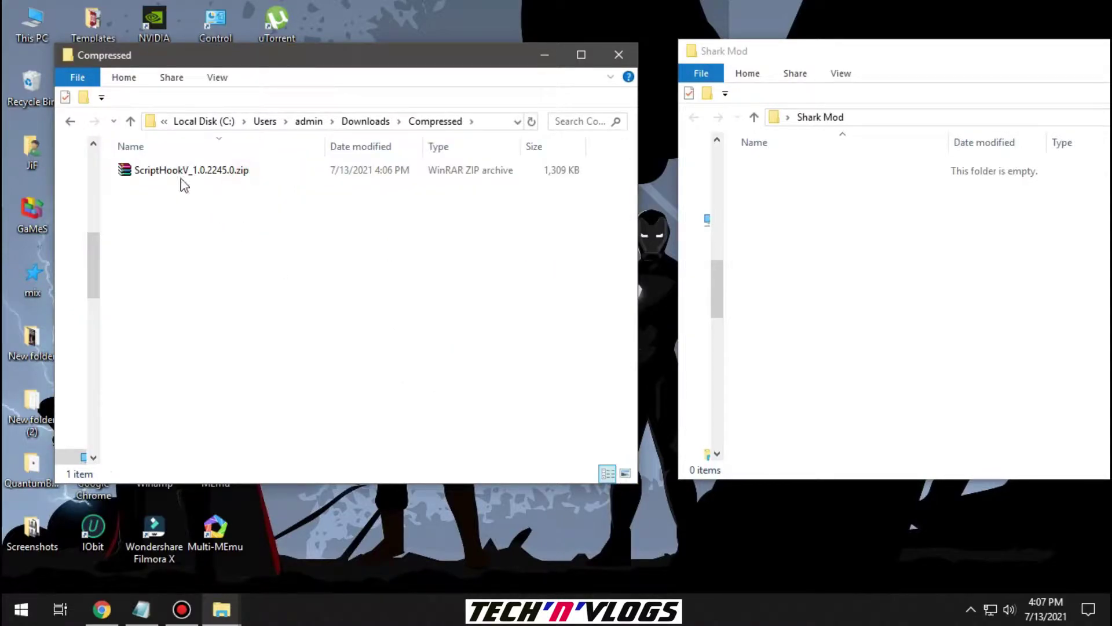
{"action": "left_click", "coordinate": [164, 170]}
{"action": "right_click", "coordinate": [166, 167]}
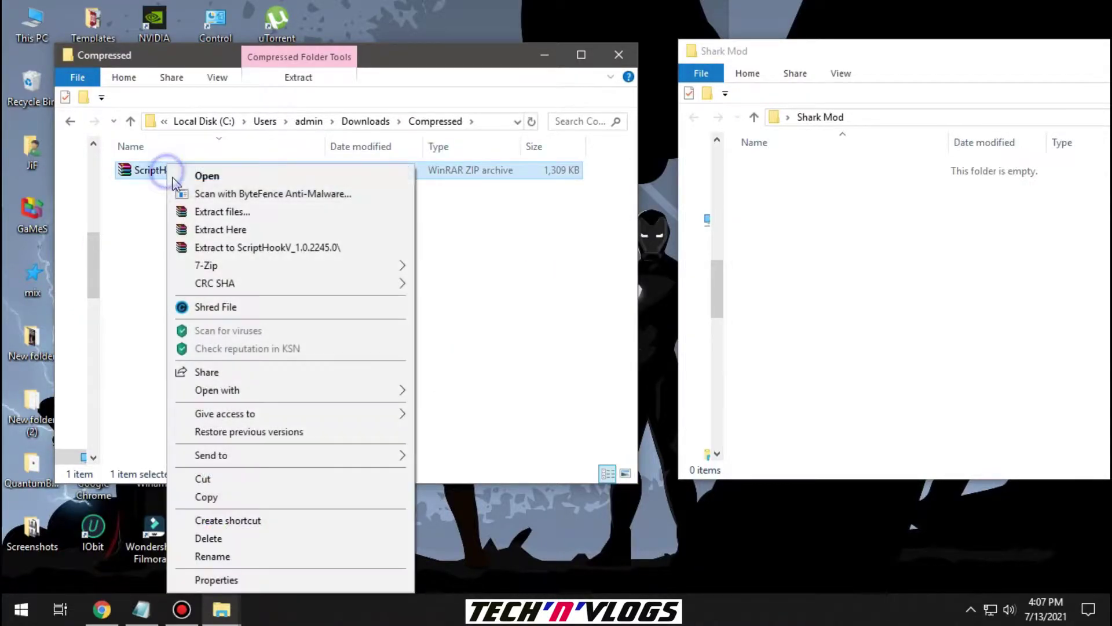
{"action": "left_click", "coordinate": [212, 556]}
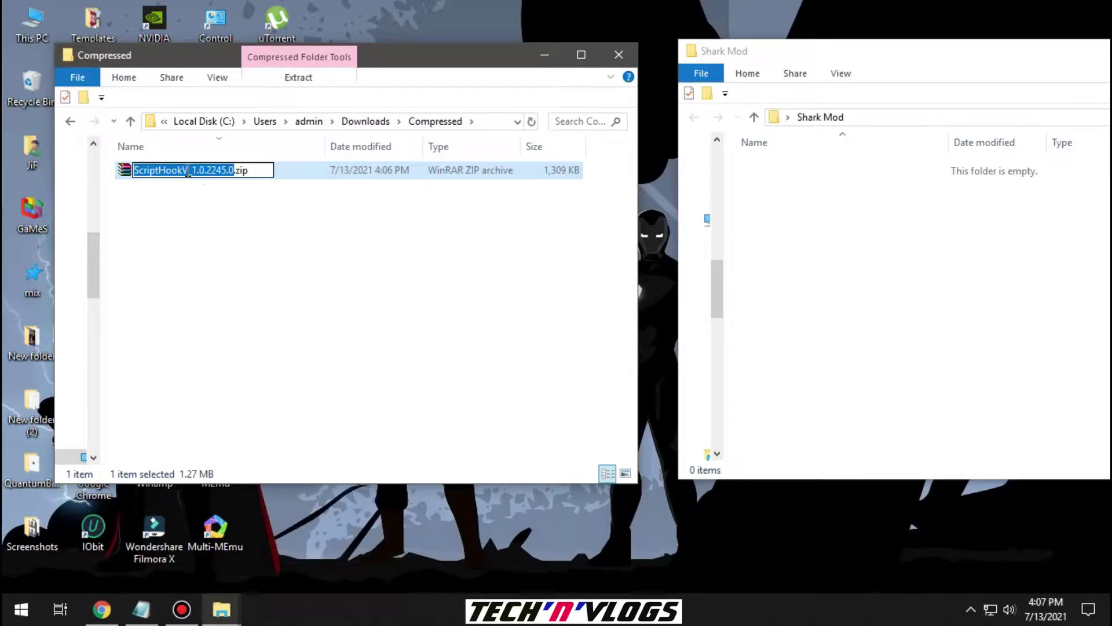
{"action": "left_click_drag", "start_coordinate": [188, 173], "coordinate": [123, 171]}
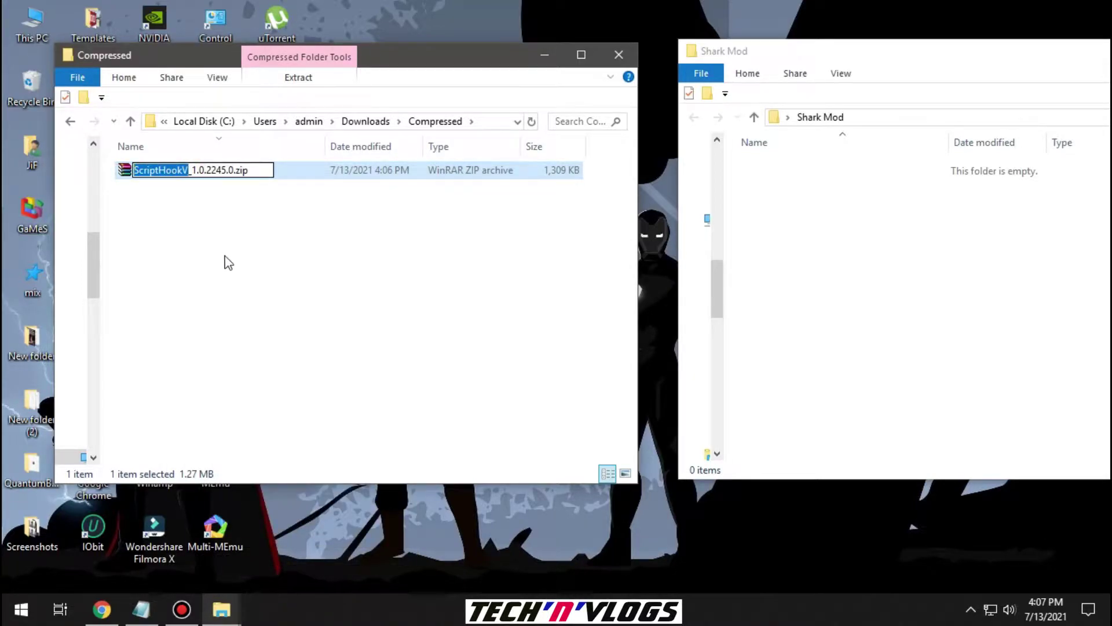
{"action": "right_click", "coordinate": [778, 225]}
{"action": "mouse_move", "coordinate": [819, 423]}
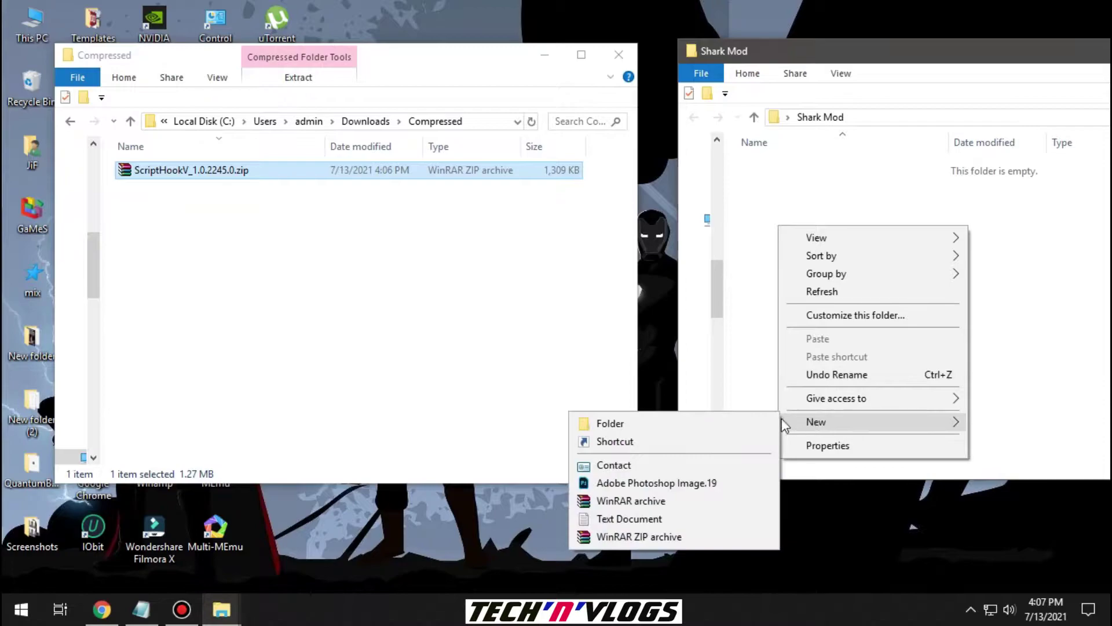
{"action": "left_click", "coordinate": [760, 418]}
{"action": "key", "text": "ctrl+v"}
{"action": "left_click", "coordinate": [903, 327]}
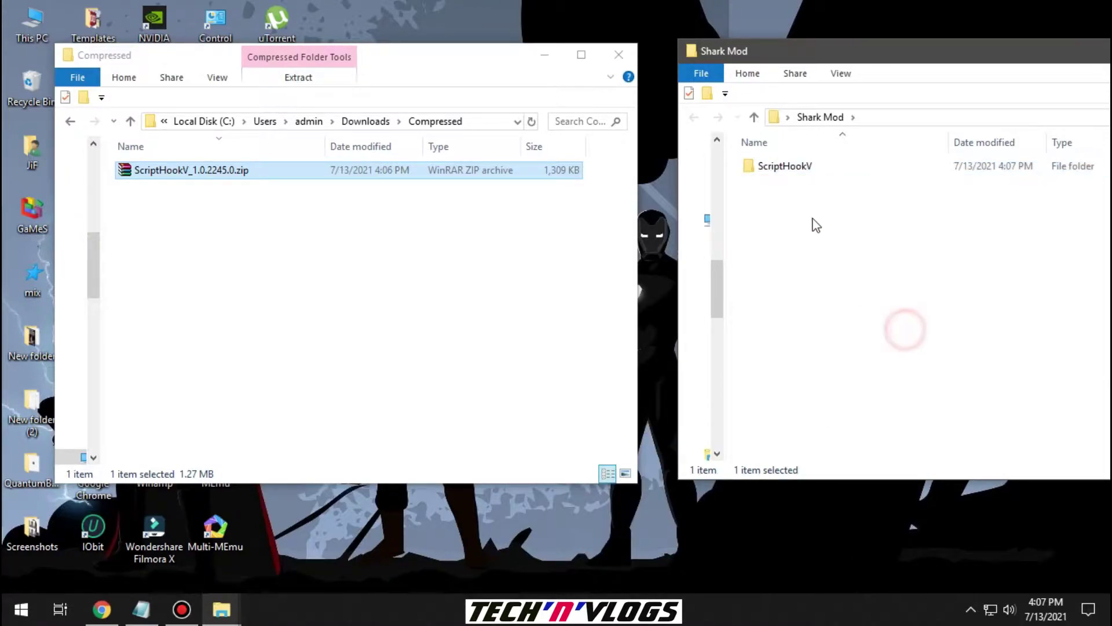
- Extract dinput8.dll, NativeTrainer.asi and ScriptHookV.dll from the bin folder of ScriptHookV_1.0.2245.0.zip into the ScriptHookV folder, and close the archive
{"action": "double_click", "coordinate": [807, 168]}
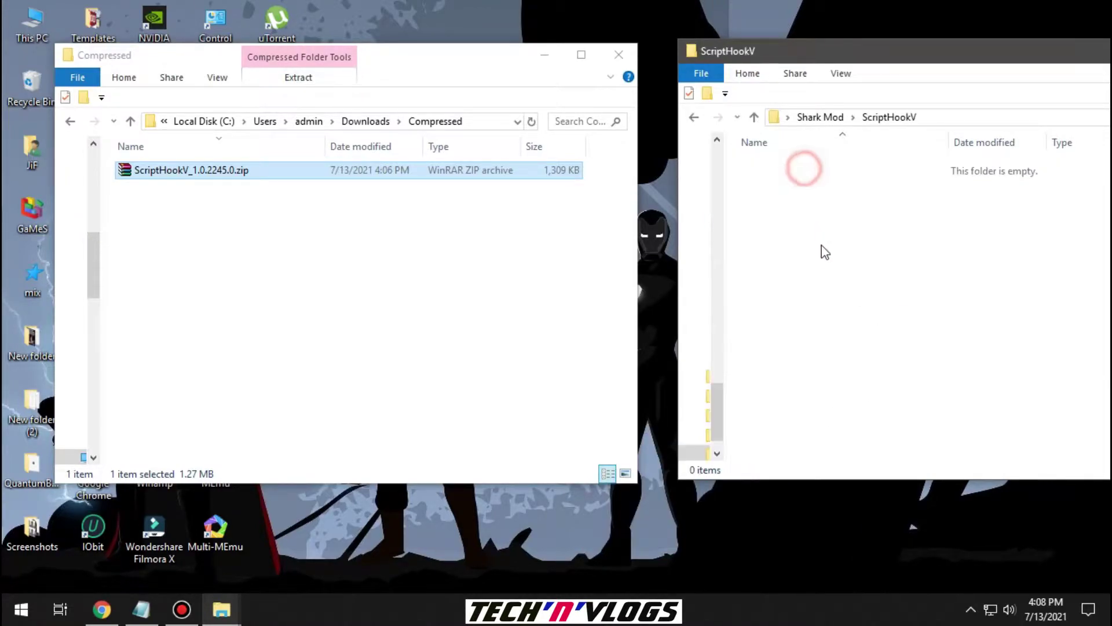
{"action": "right_click", "coordinate": [245, 173]}
{"action": "mouse_move", "coordinate": [290, 268]}
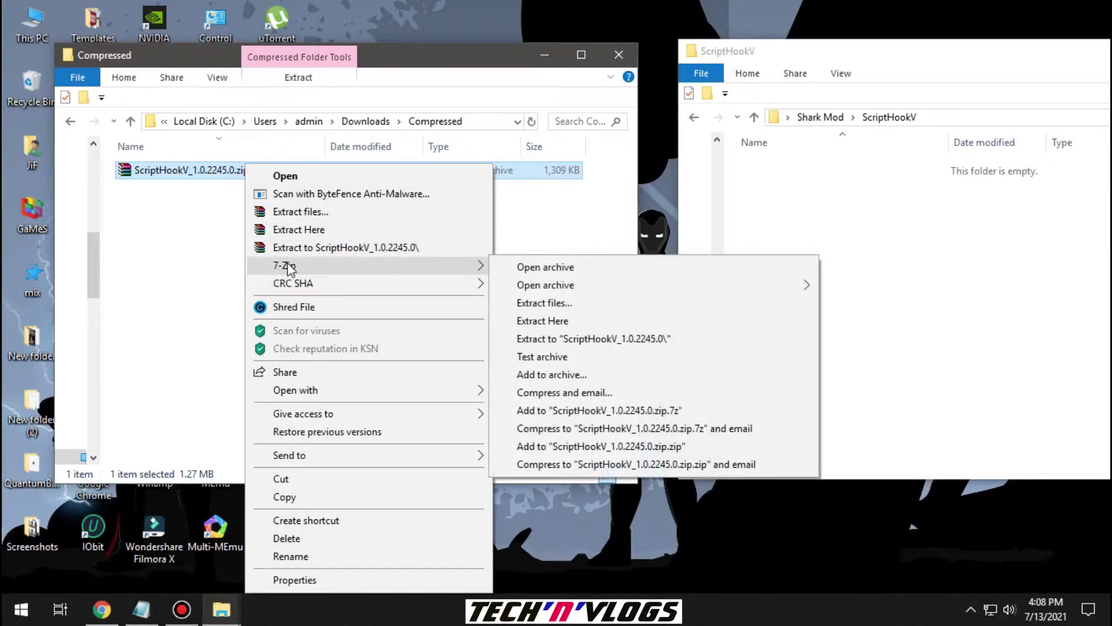
{"action": "left_click", "coordinate": [587, 270]}
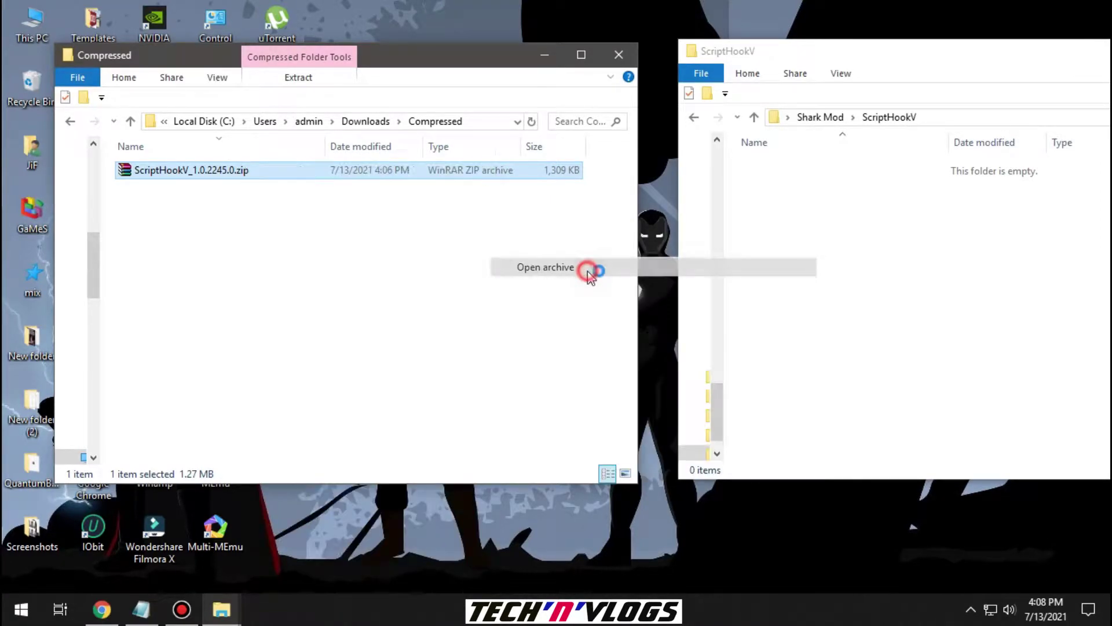
{"action": "double_click", "coordinate": [148, 218]}
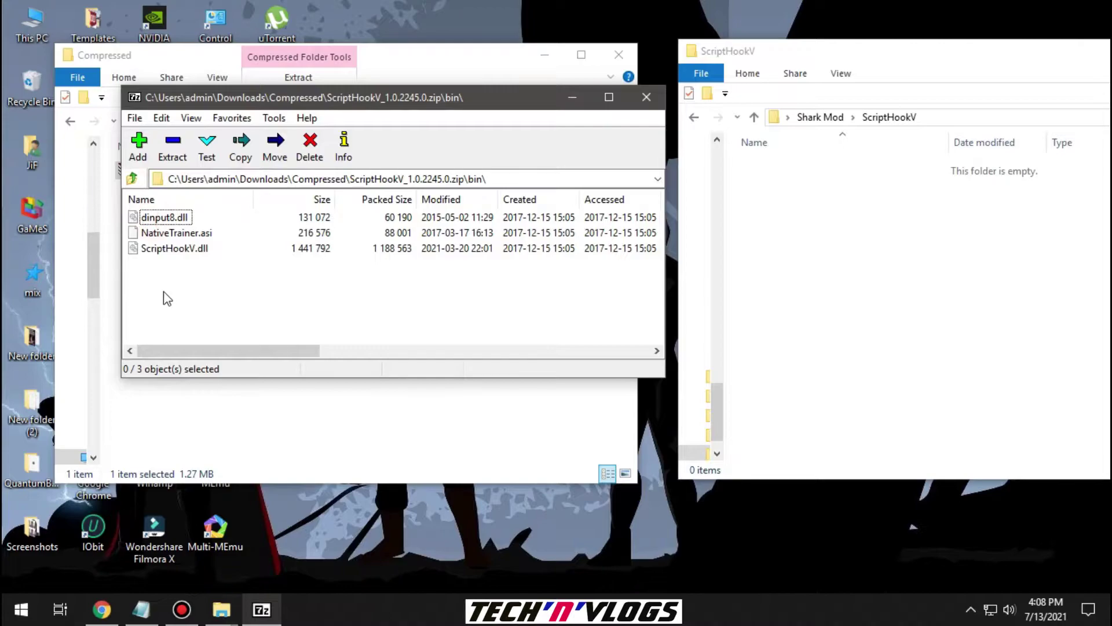
{"action": "key", "text": "ctrl+a"}
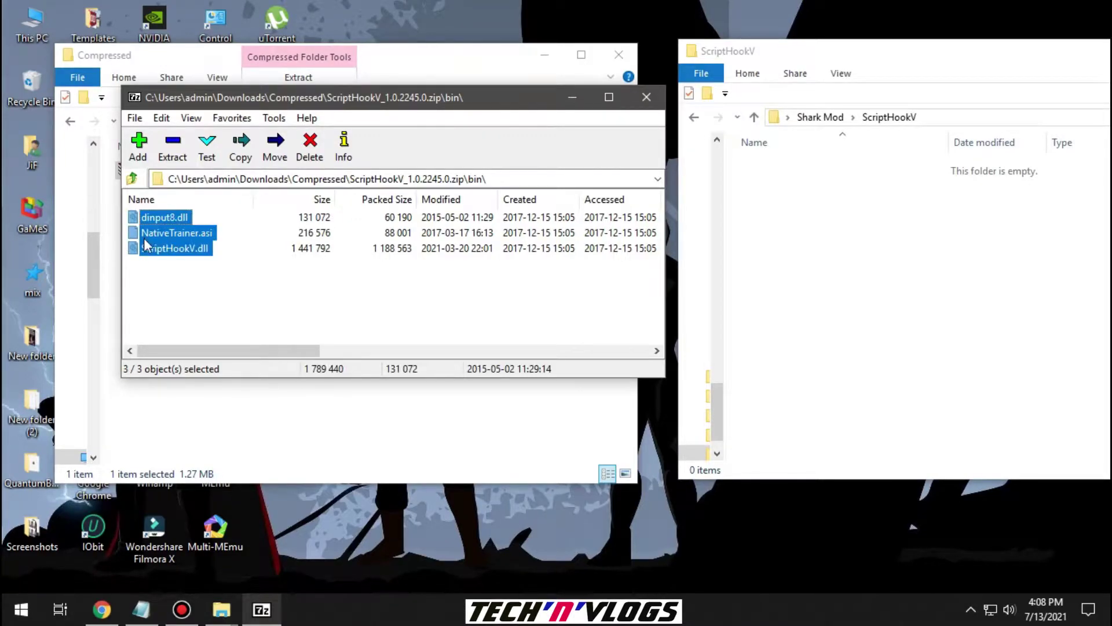
{"action": "left_click_drag", "start_coordinate": [322, 273], "coordinate": [812, 277]}
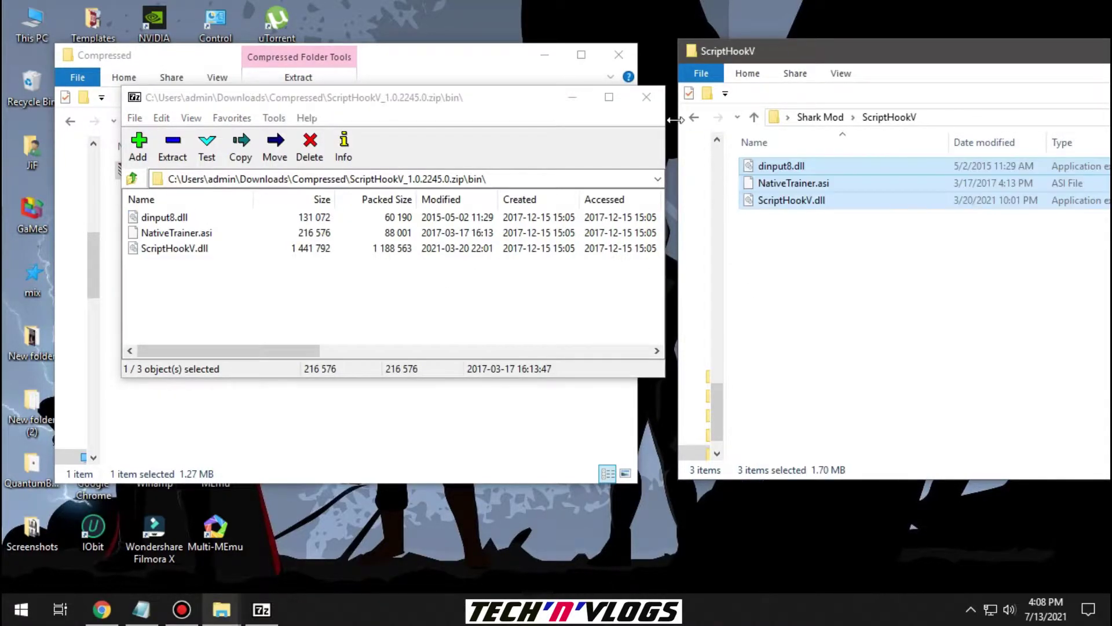
{"action": "left_click", "coordinate": [646, 98]}
- Return to the Downloads folder and create a ScriptHookVDotNet folder inside Shark Mod, copying its name from ScriptHookVDotNet.zip
{"action": "left_click", "coordinate": [72, 122]}
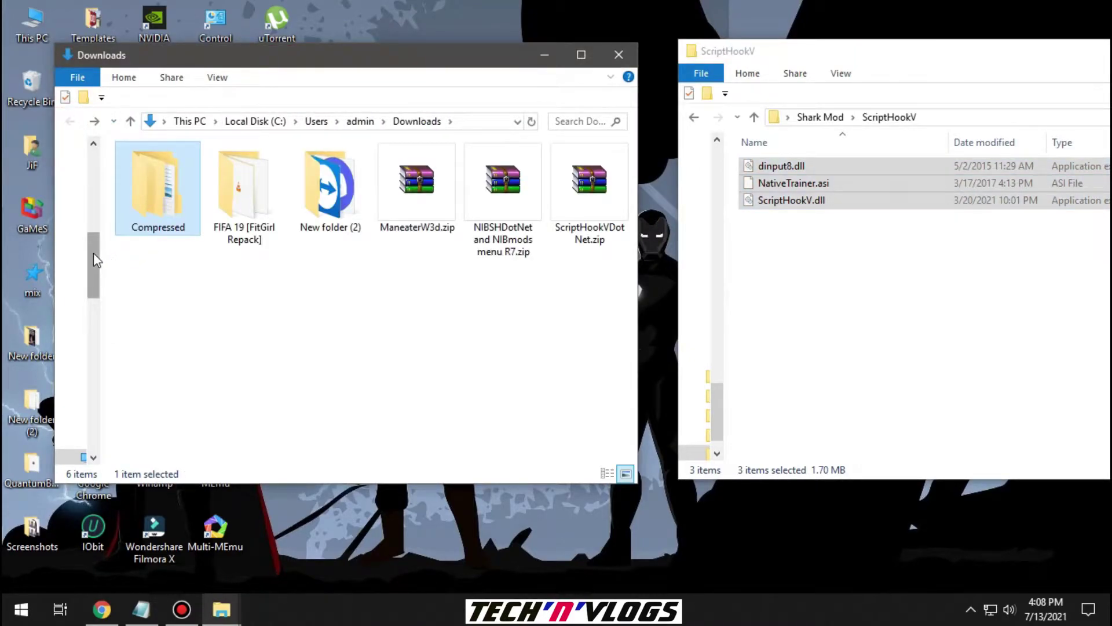
{"action": "left_click_drag", "start_coordinate": [100, 255], "coordinate": [180, 264]}
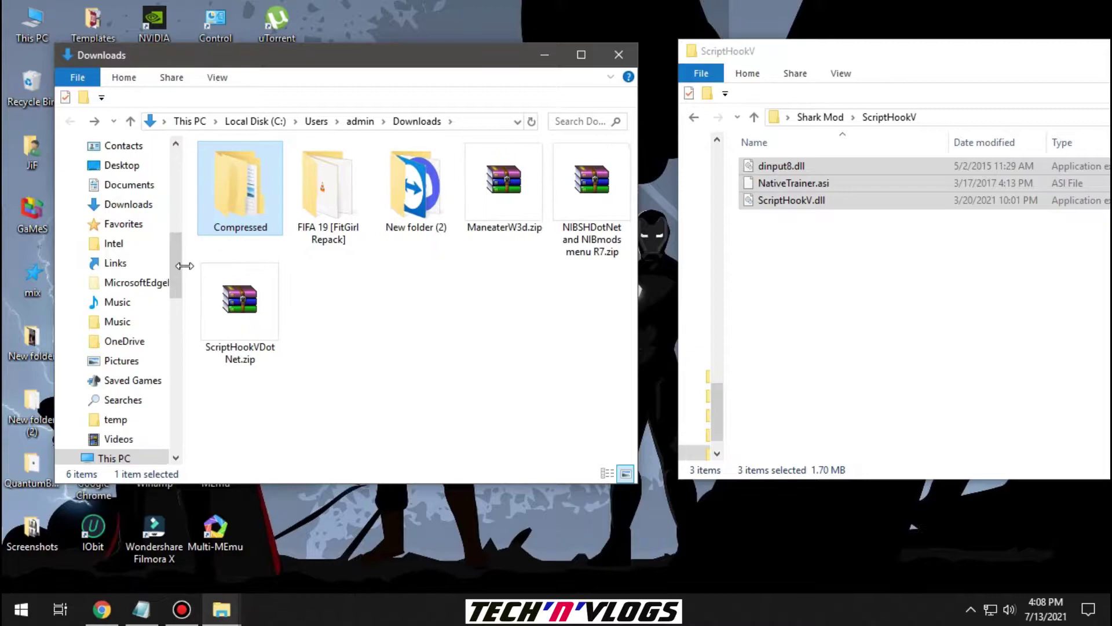
{"action": "left_click", "coordinate": [502, 186]}
{"action": "left_click", "coordinate": [592, 185]}
{"action": "left_click", "coordinate": [234, 322]}
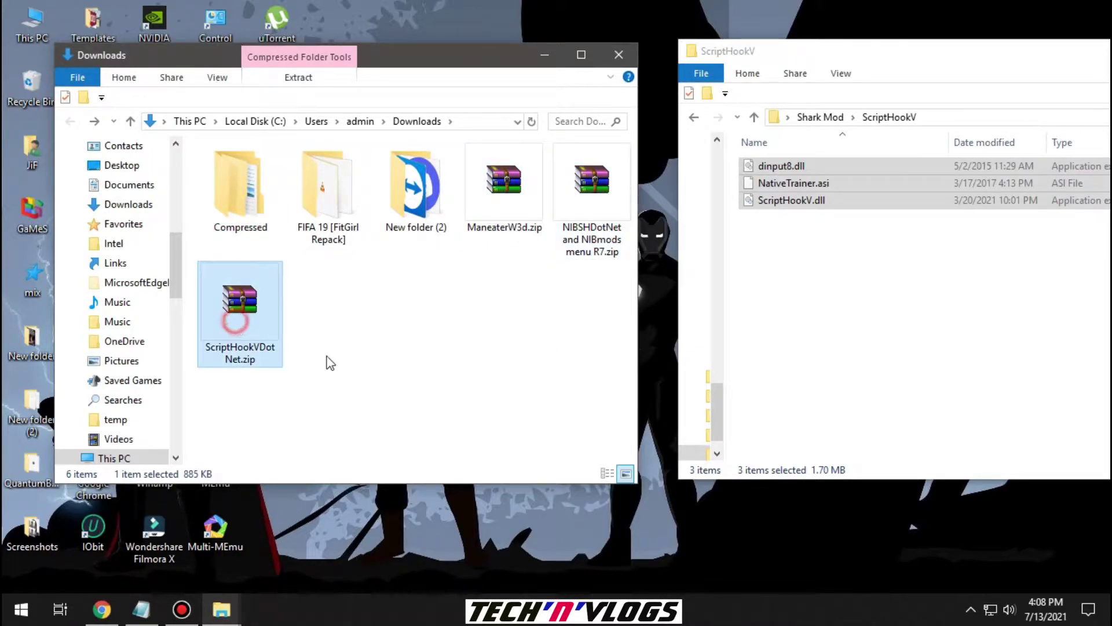
{"action": "right_click", "coordinate": [254, 330]}
{"action": "left_click", "coordinate": [297, 556]}
{"action": "key", "text": "ctrl+c"}
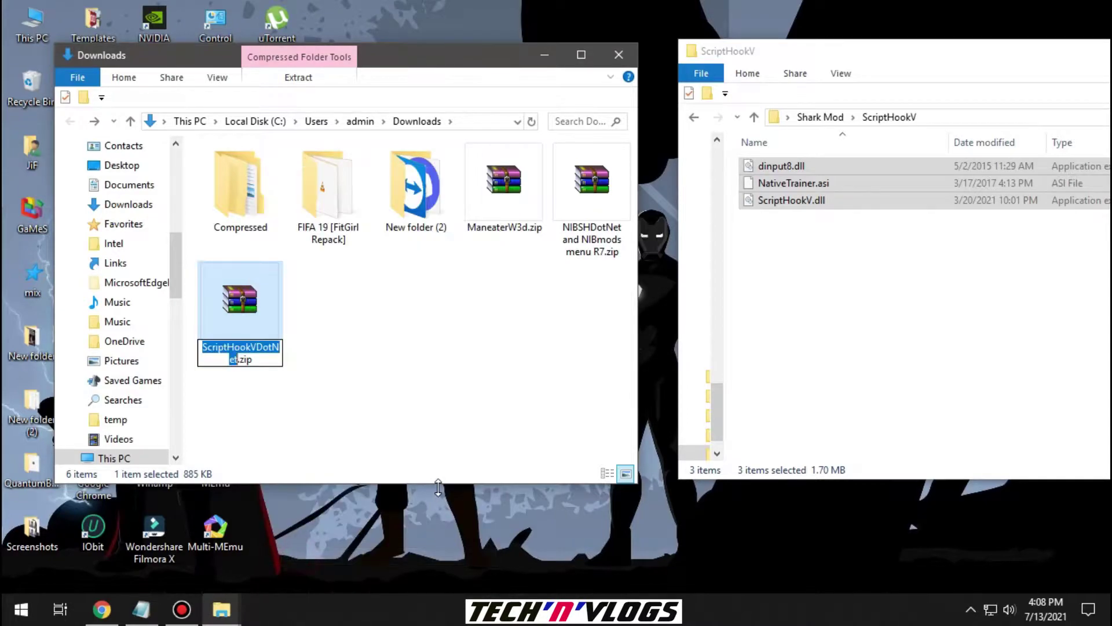
{"action": "left_click", "coordinate": [694, 117]}
{"action": "right_click", "coordinate": [870, 250]}
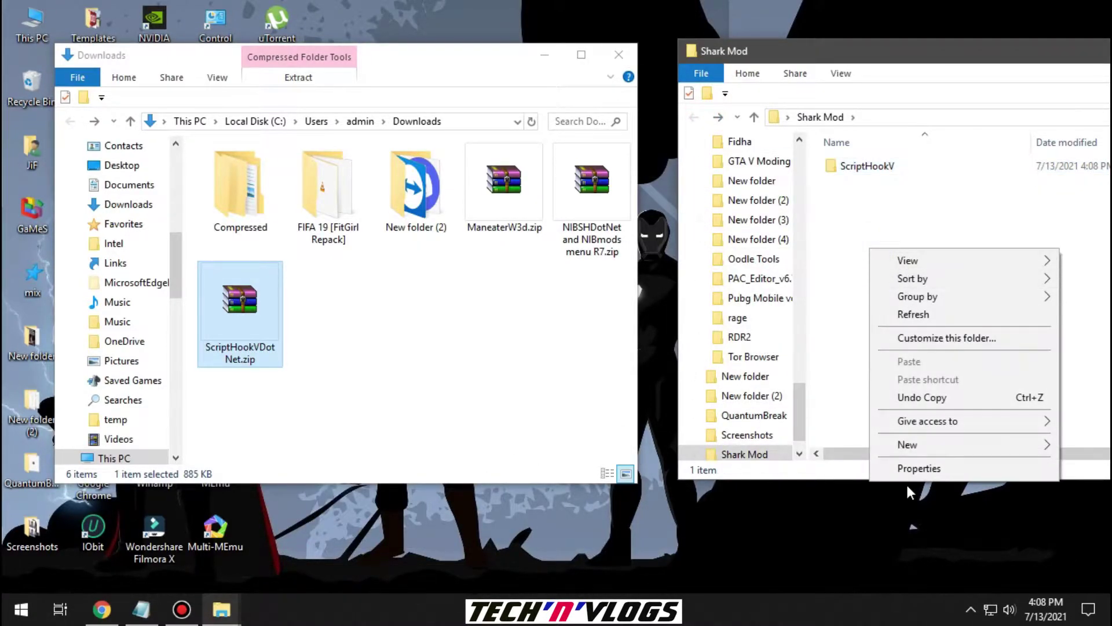
{"action": "mouse_move", "coordinate": [912, 445]}
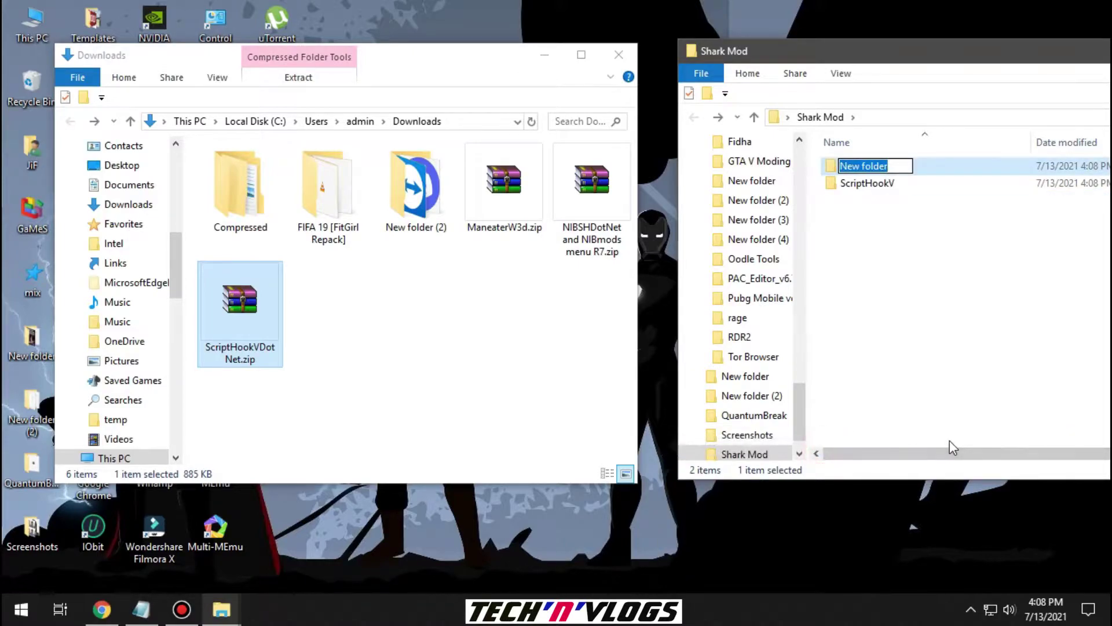
{"action": "key", "text": "ctrl+v"}
{"action": "left_click", "coordinate": [984, 346]}
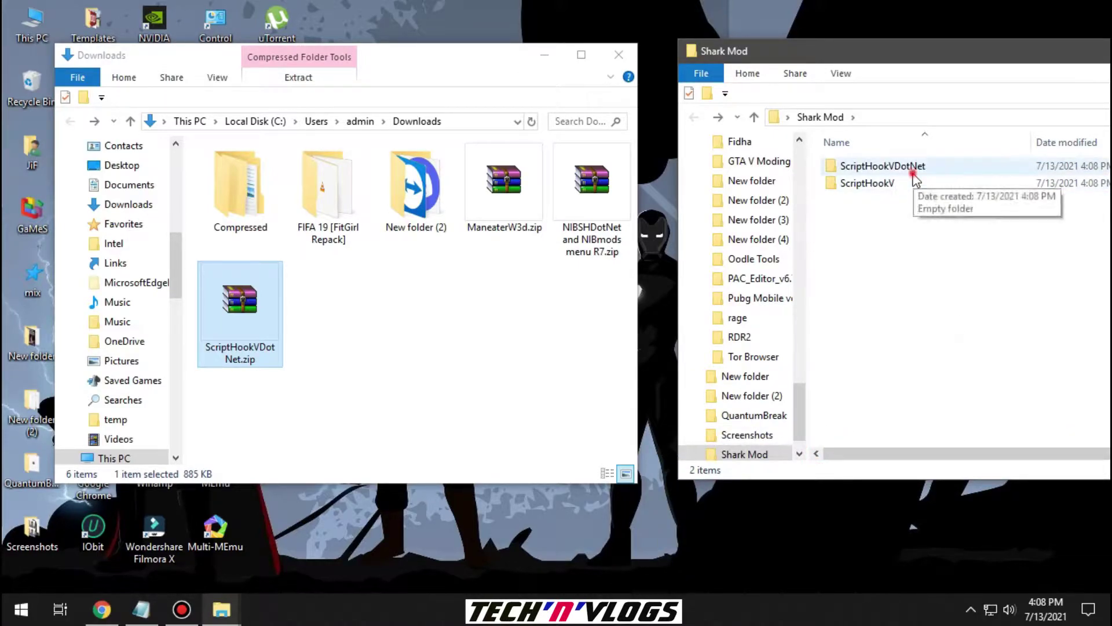
- Extract everything except LICENSE.txt and README.txt from ScriptHookVDotNet.zip into the ScriptHookVDotNet folder, return to Shark Mod, and close the archive
{"action": "double_click", "coordinate": [912, 168]}
{"action": "right_click", "coordinate": [253, 335]}
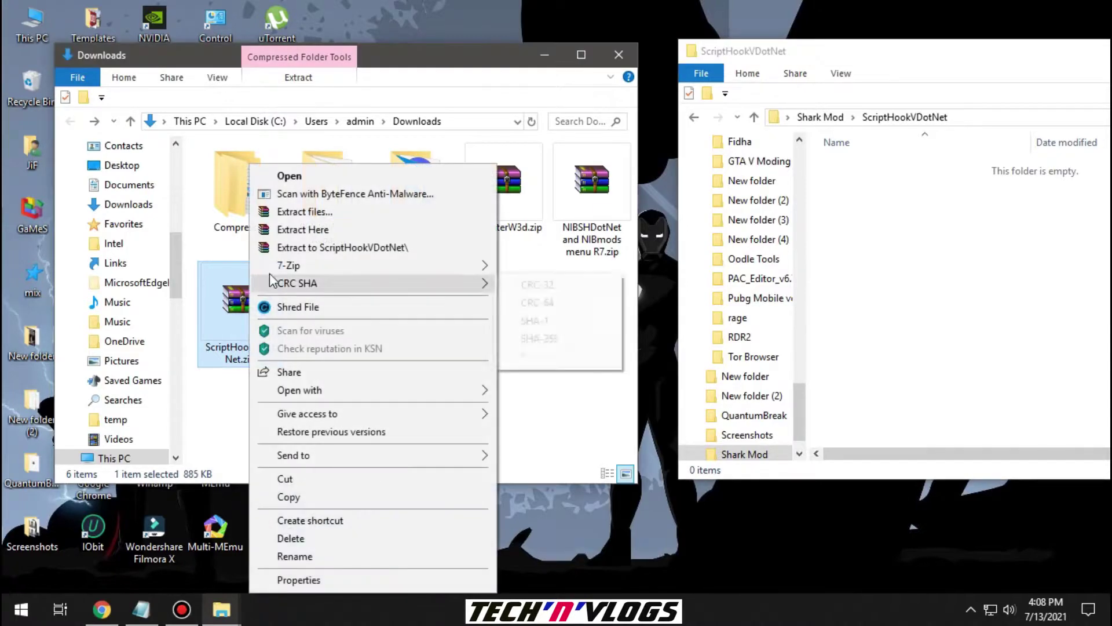
{"action": "mouse_move", "coordinate": [348, 265]}
{"action": "left_click", "coordinate": [529, 267]}
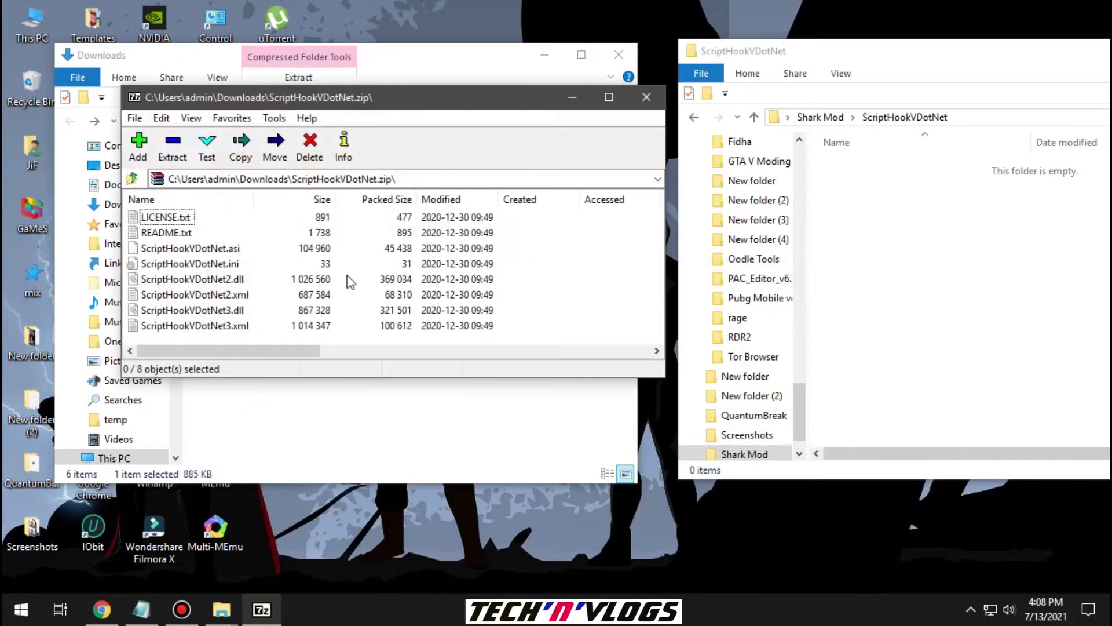
{"action": "key", "text": "ctrl+a"}
{"action": "left_click", "coordinate": [157, 234], "text": "ctrl"}
{"action": "left_click", "coordinate": [164, 217], "text": "ctrl"}
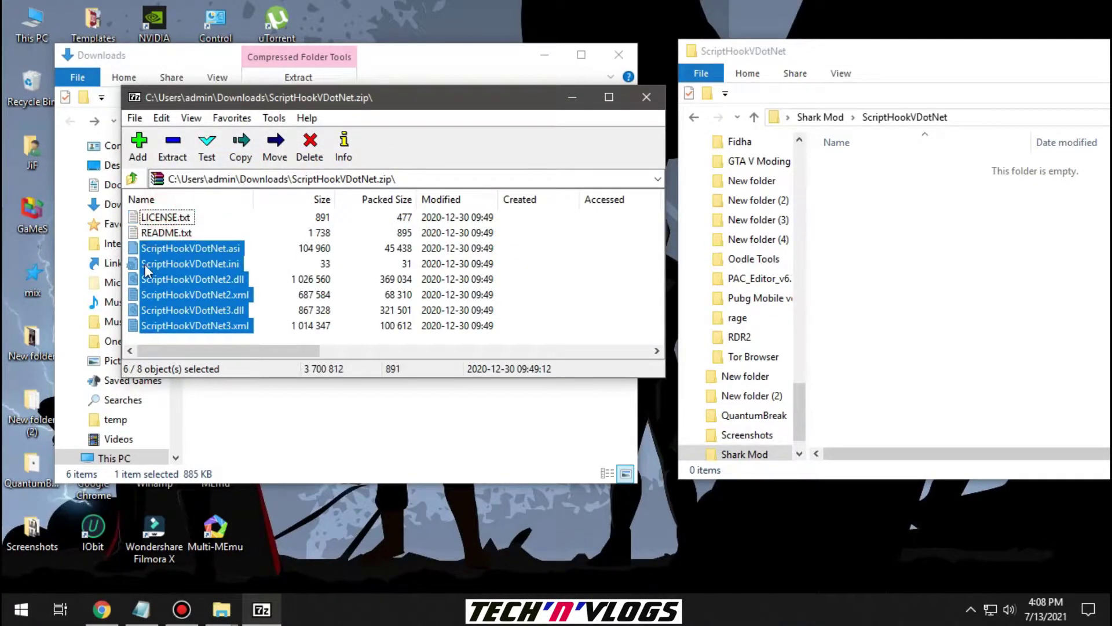
{"action": "left_click_drag", "start_coordinate": [956, 287], "coordinate": [956, 288]}
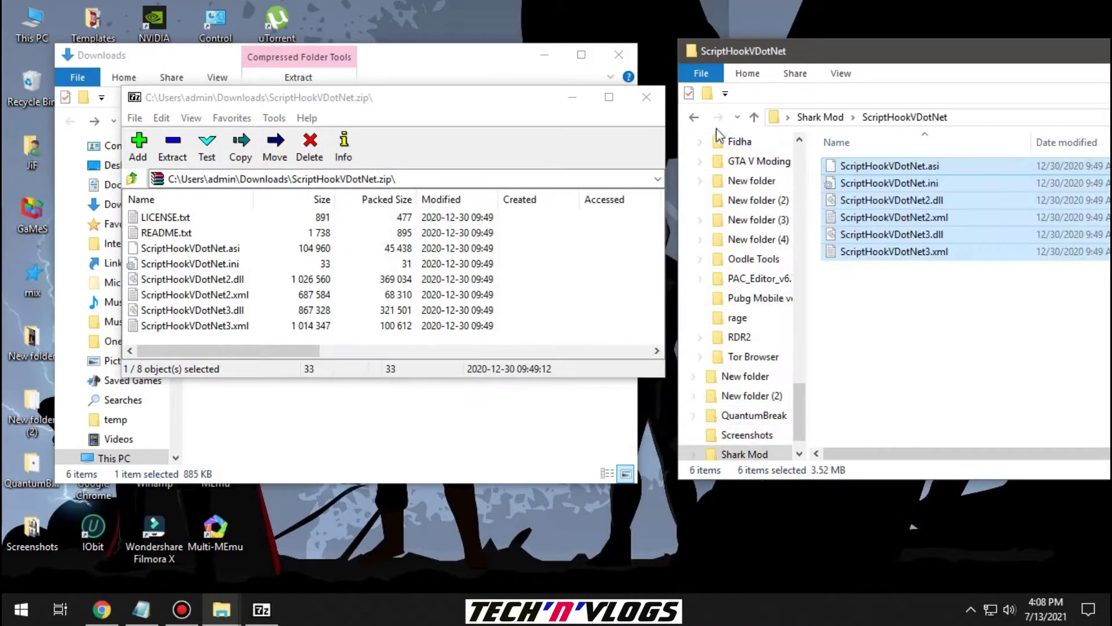
{"action": "left_click", "coordinate": [698, 118]}
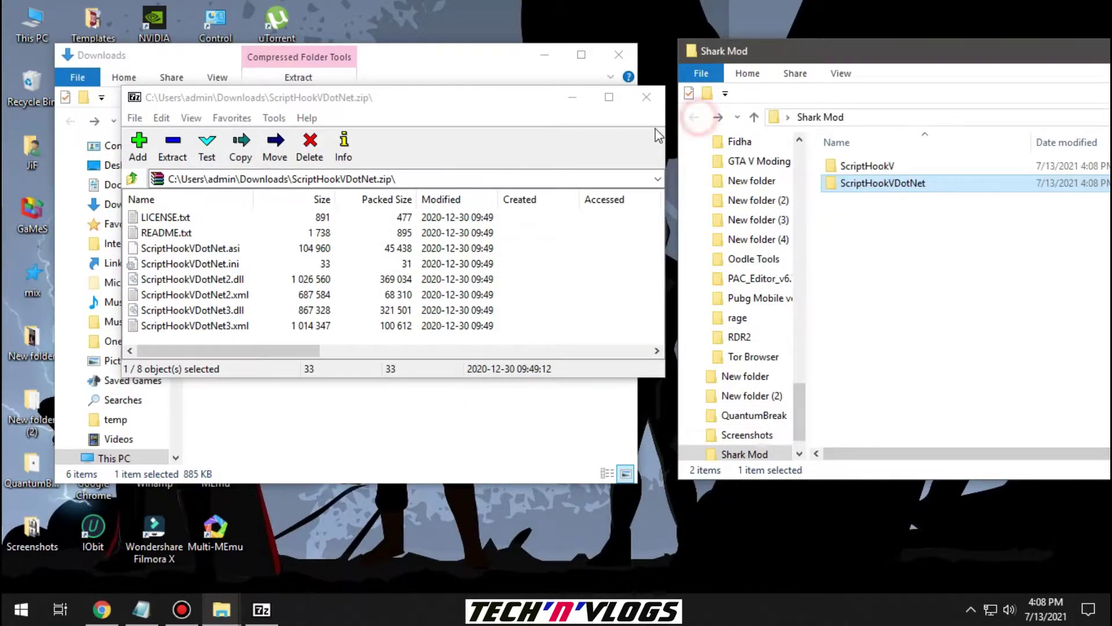
{"action": "left_click", "coordinate": [647, 99]}
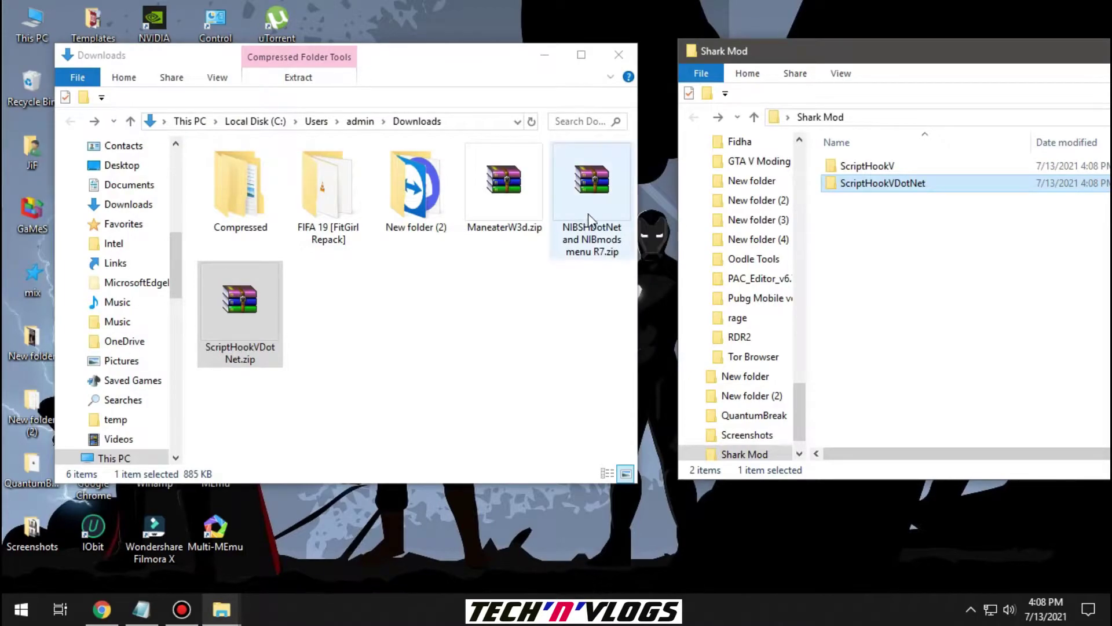
- Extract Setup package.oiv from NIBSHDotNet and NIBmods menu R7.zip into the Shark Mod folder, and close the archive
{"action": "left_click", "coordinate": [593, 199]}
{"action": "right_click", "coordinate": [592, 185]}
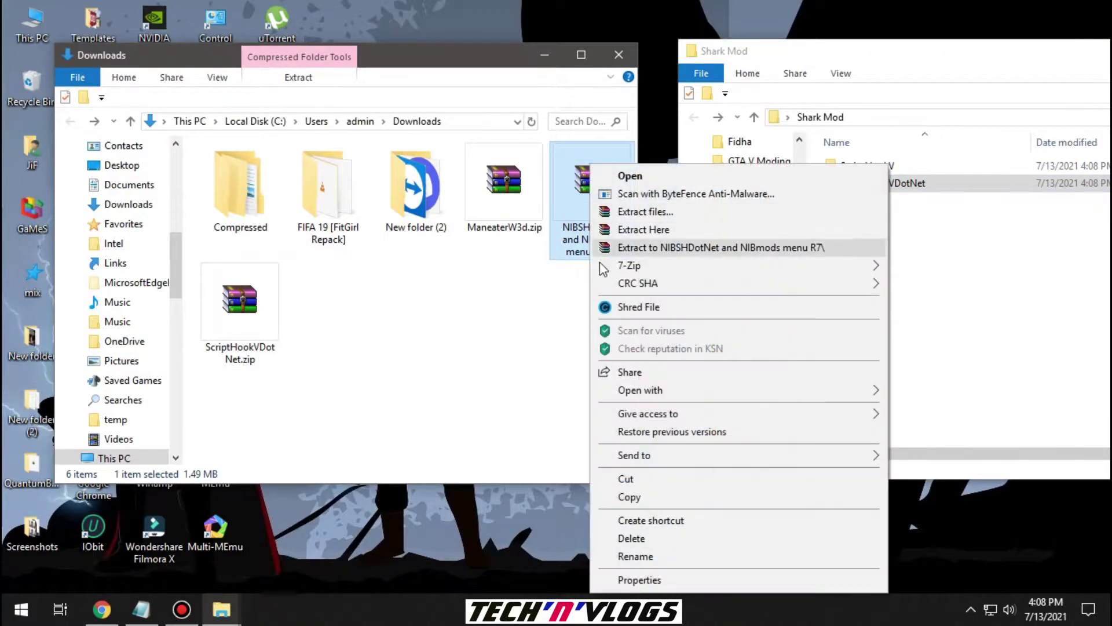
{"action": "mouse_move", "coordinate": [614, 199]}
{"action": "left_click", "coordinate": [514, 268]}
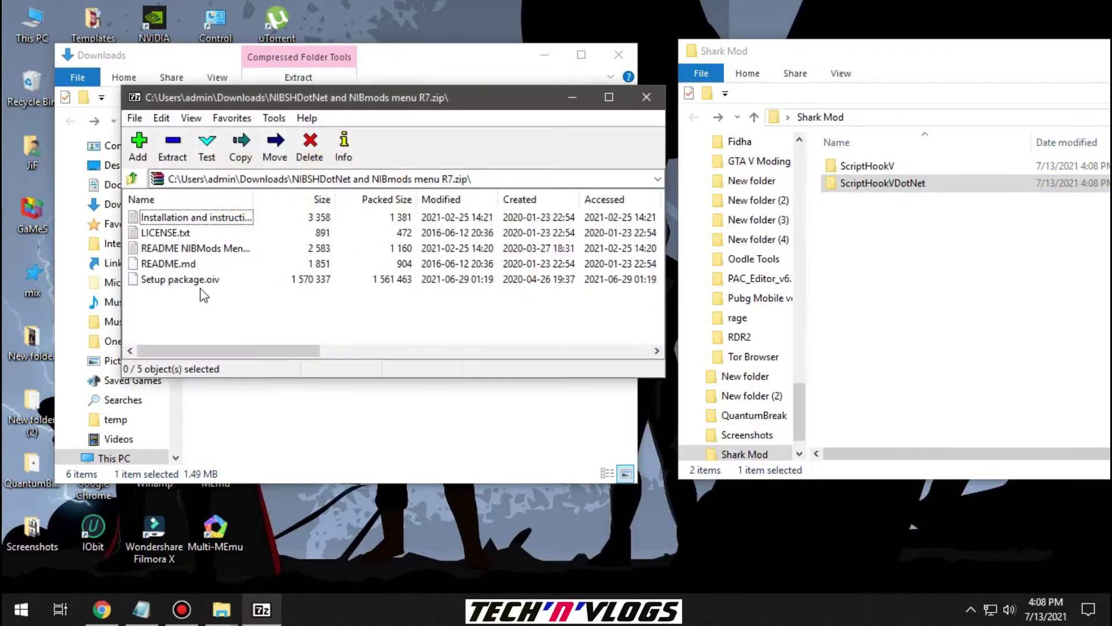
{"action": "left_click_drag", "start_coordinate": [151, 282], "coordinate": [914, 281]}
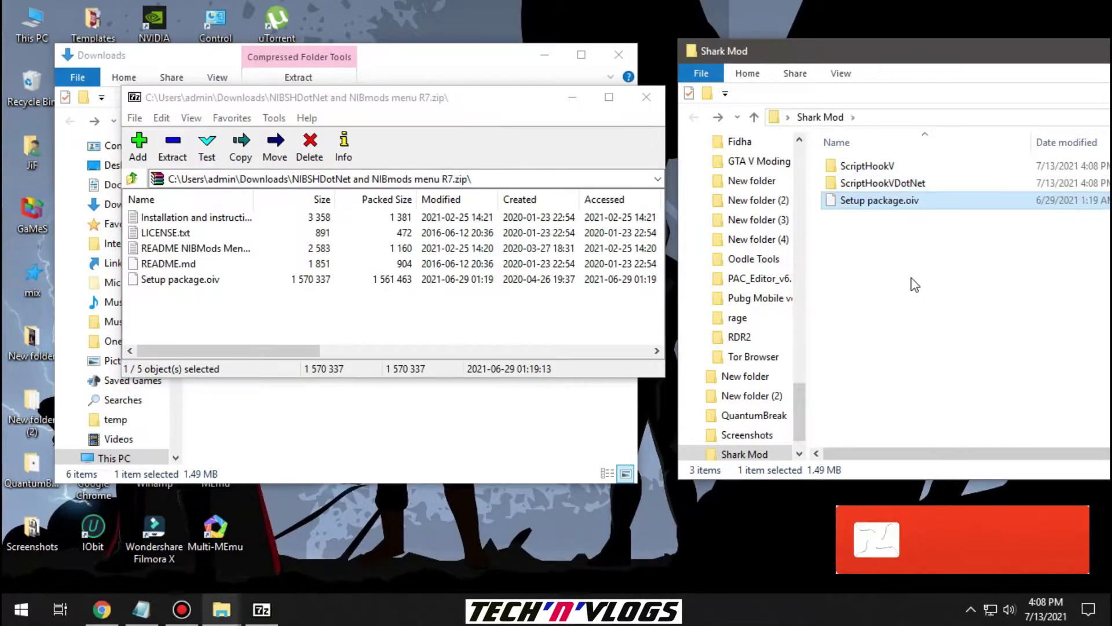
{"action": "left_click", "coordinate": [648, 100]}
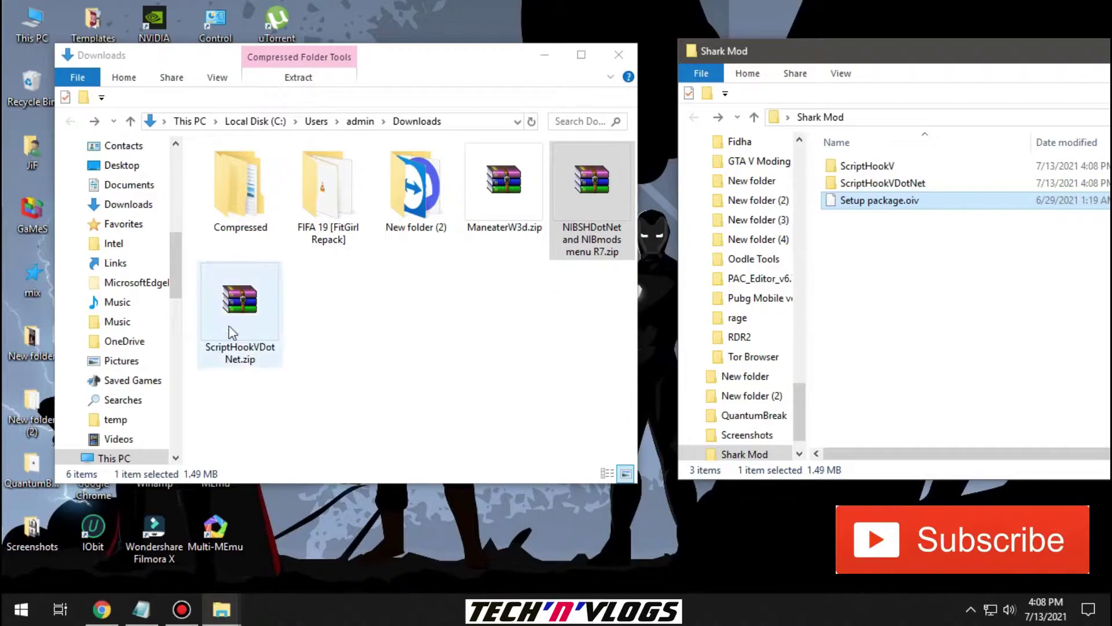
- Extract Maneater.oiv from the ManeaterW3d folder of ManeaterW3d.zip into Shark Mod, and close the archive and the Downloads window
{"action": "left_click", "coordinate": [503, 184]}
{"action": "right_click", "coordinate": [511, 184]}
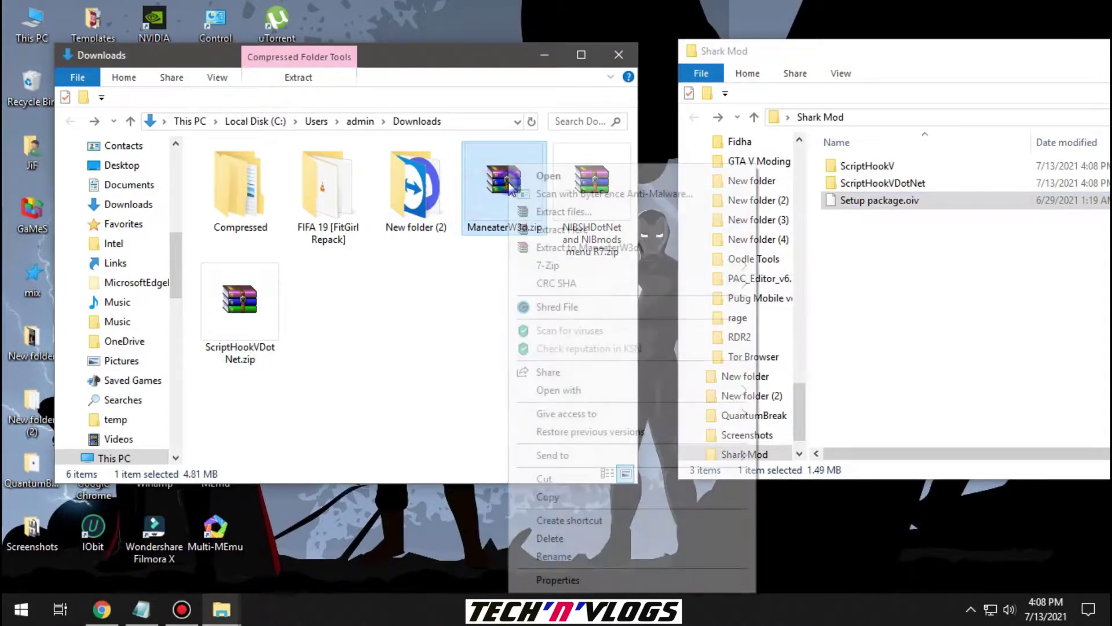
{"action": "mouse_move", "coordinate": [532, 272]}
{"action": "left_click", "coordinate": [779, 267]}
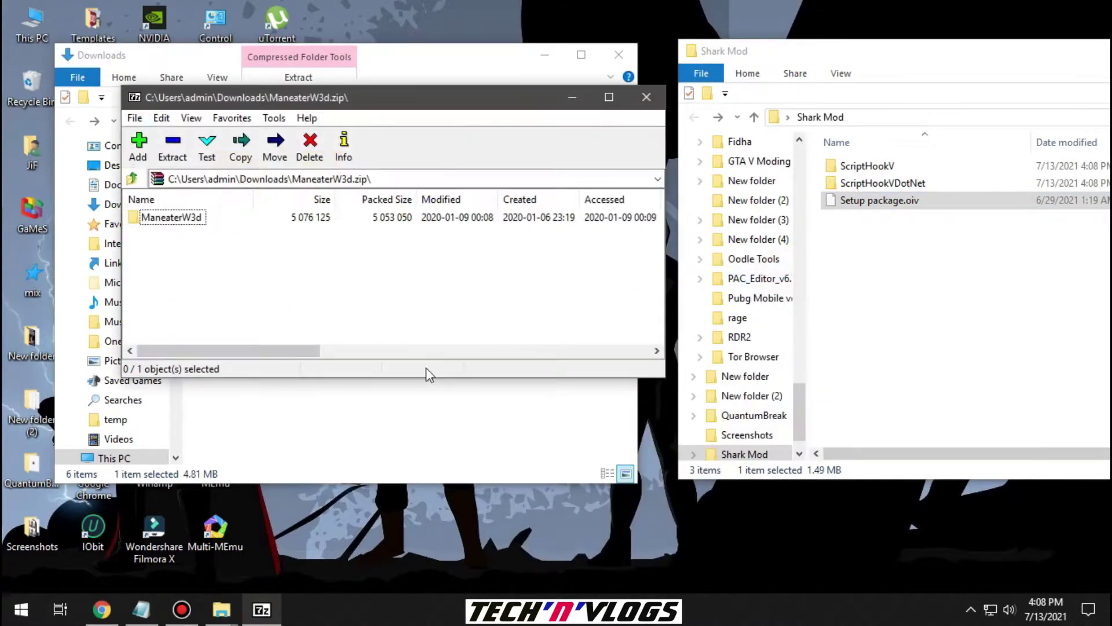
{"action": "double_click", "coordinate": [172, 218]}
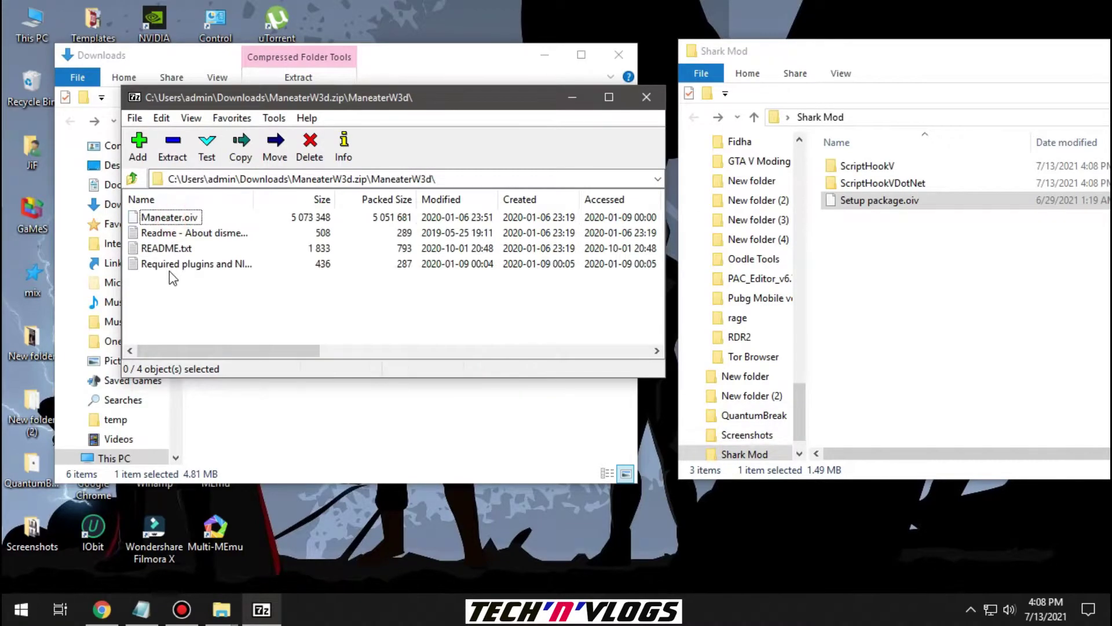
{"action": "left_click_drag", "start_coordinate": [155, 219], "coordinate": [234, 240]}
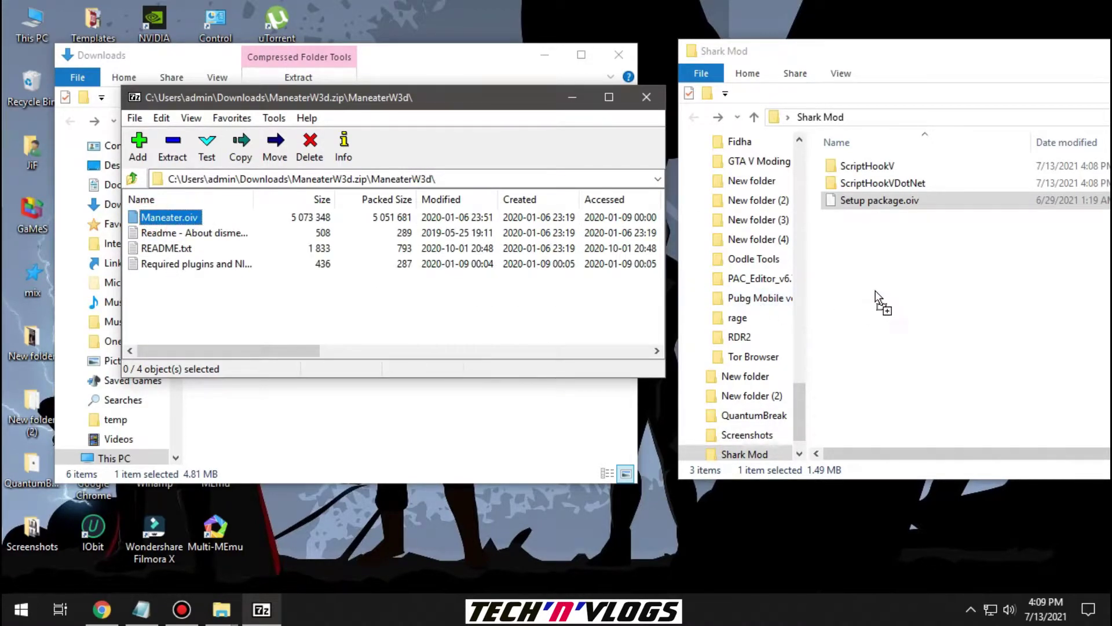
{"action": "left_click_drag", "start_coordinate": [878, 297], "coordinate": [879, 298]}
{"action": "left_click", "coordinate": [646, 96]}
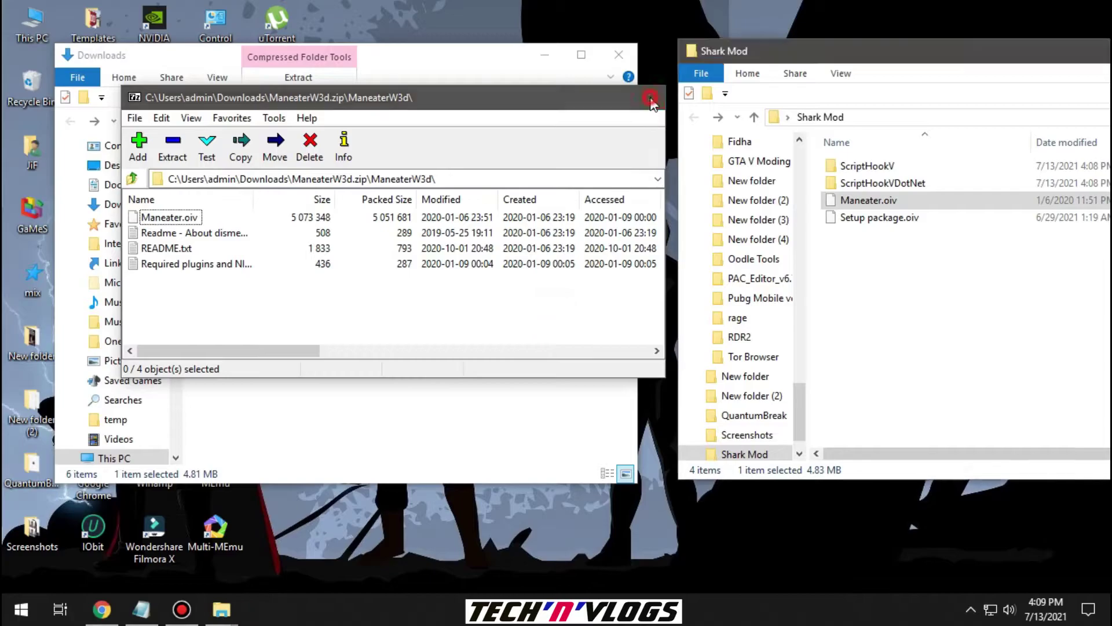
{"action": "left_click", "coordinate": [619, 54]}
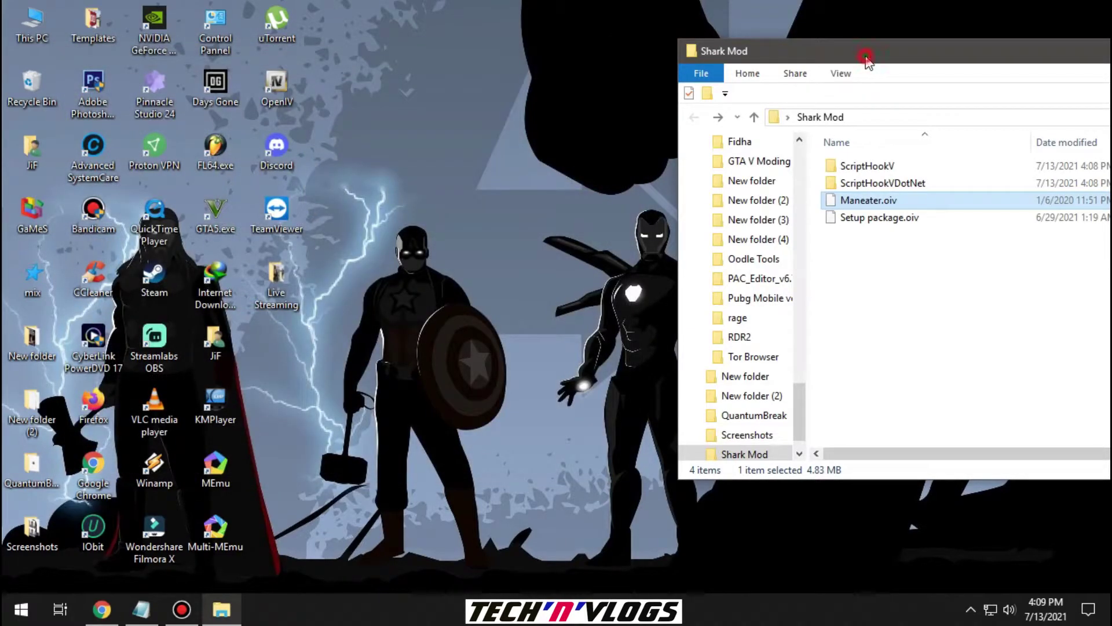
- Open the Grand Theft Auto V install folder from the GTA5.exe desktop shortcut and arrange it beside the Shark Mod window
{"action": "left_click_drag", "start_coordinate": [867, 58], "coordinate": [904, 58]}
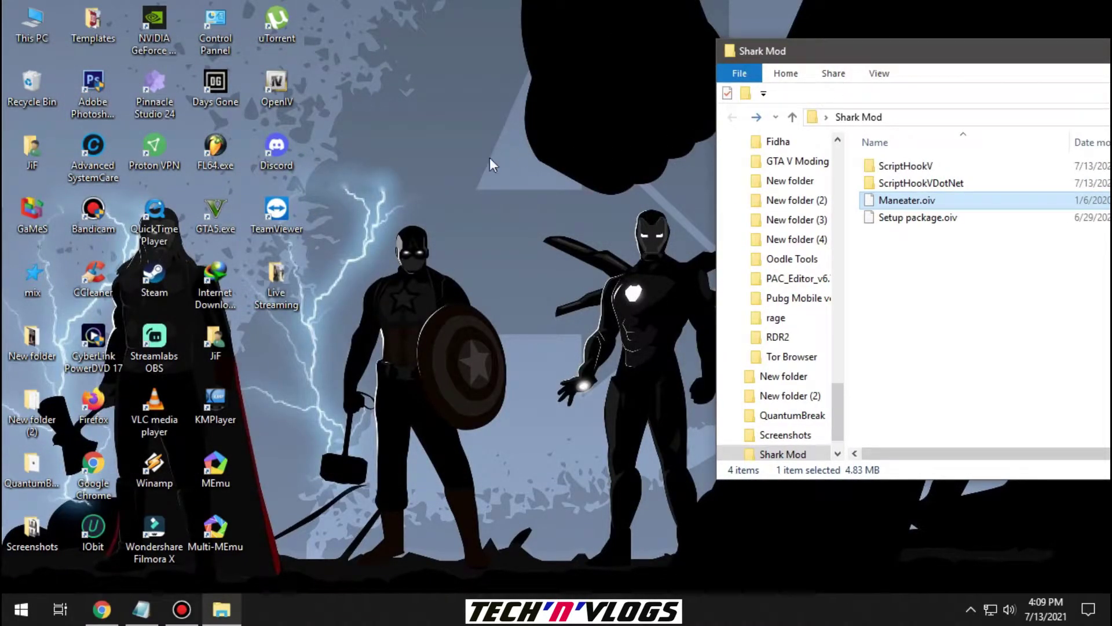
{"action": "right_click", "coordinate": [214, 217]}
{"action": "left_click", "coordinate": [547, 86]}
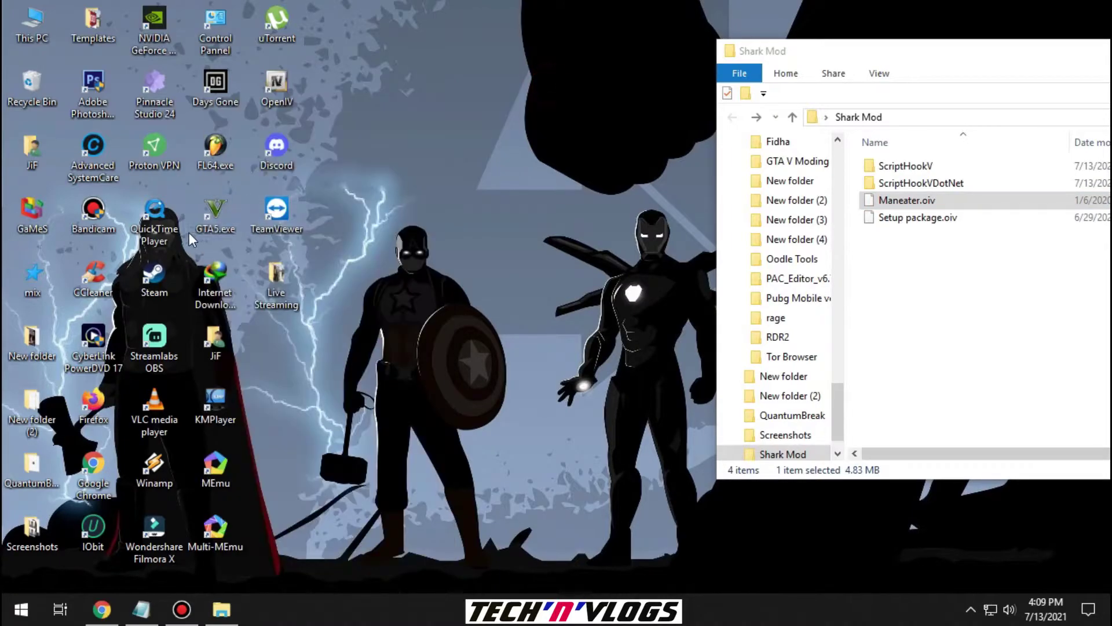
{"action": "right_click", "coordinate": [217, 216]}
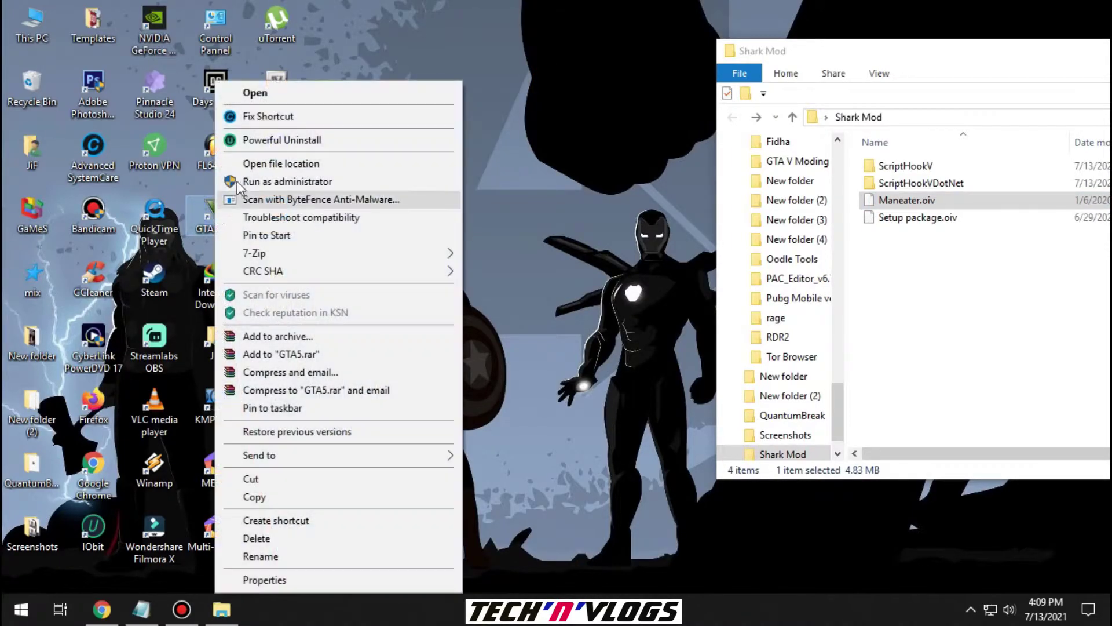
{"action": "left_click", "coordinate": [246, 162]}
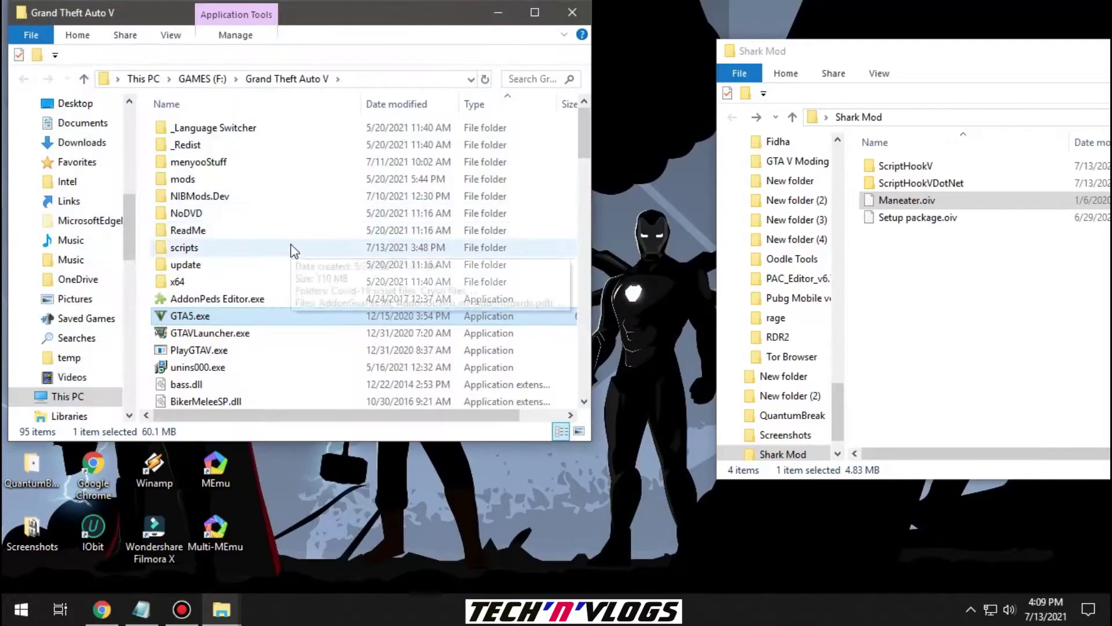
{"action": "scroll", "coordinate": [300, 267], "scroll_direction": "down", "scroll_amount": 2}
{"action": "left_click_drag", "start_coordinate": [588, 350], "coordinate": [714, 350]}
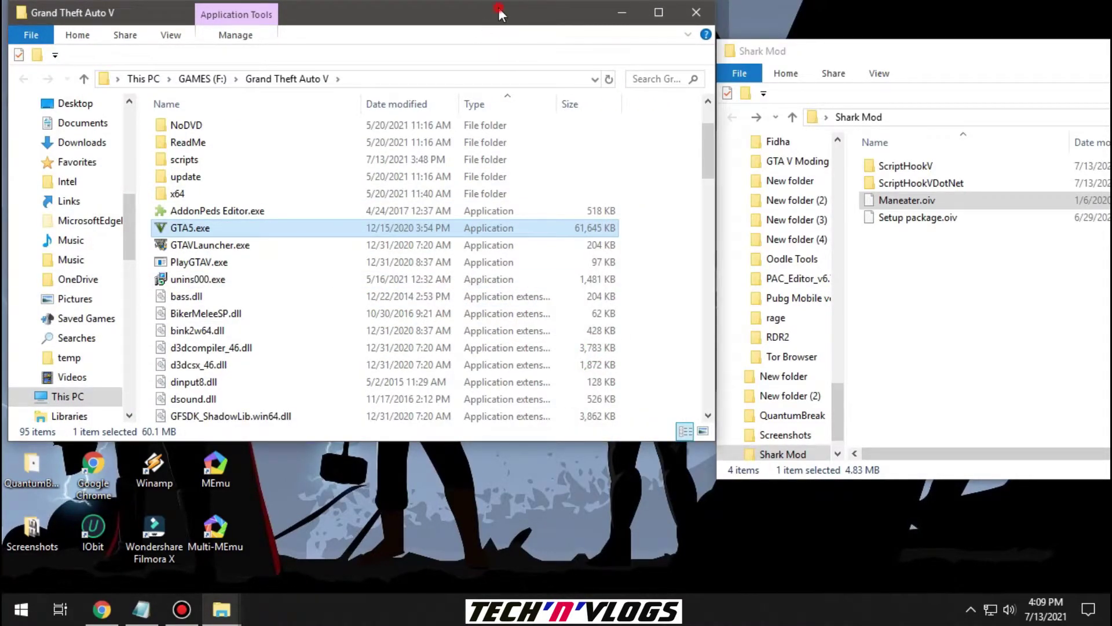
{"action": "left_click_drag", "start_coordinate": [500, 14], "coordinate": [403, 28]}
- Copy all three files from the ScriptHookV folder into Grand Theft Auto V, replacing the existing ones, and return to Shark Mod
{"action": "double_click", "coordinate": [904, 165]}
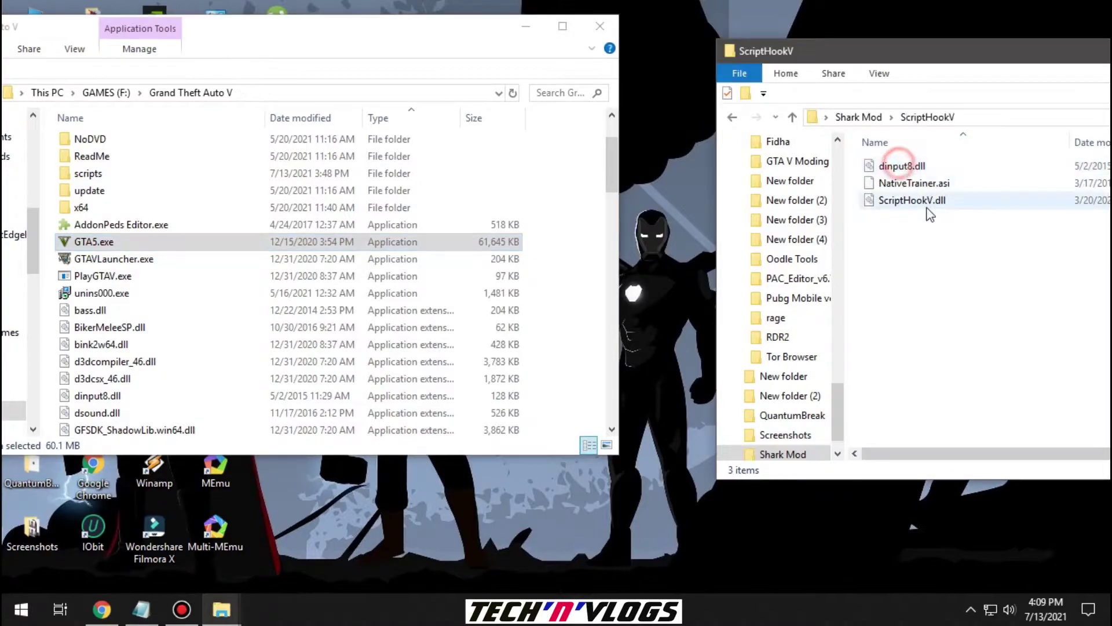
{"action": "left_click_drag", "start_coordinate": [908, 290], "coordinate": [565, 364]}
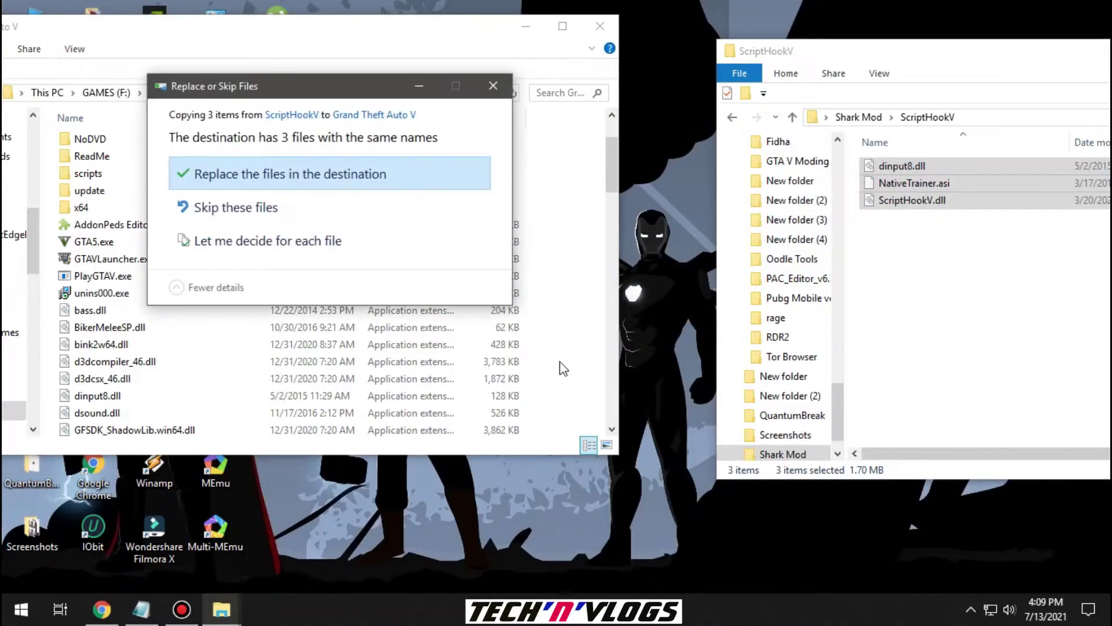
{"action": "left_click", "coordinate": [288, 174]}
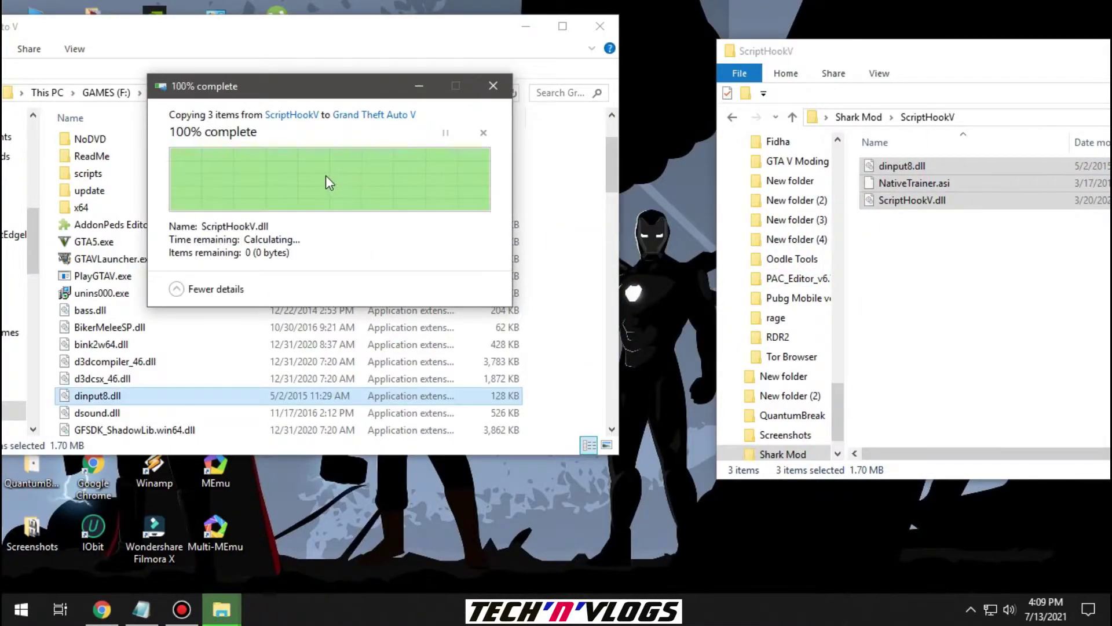
{"action": "left_click", "coordinate": [964, 295]}
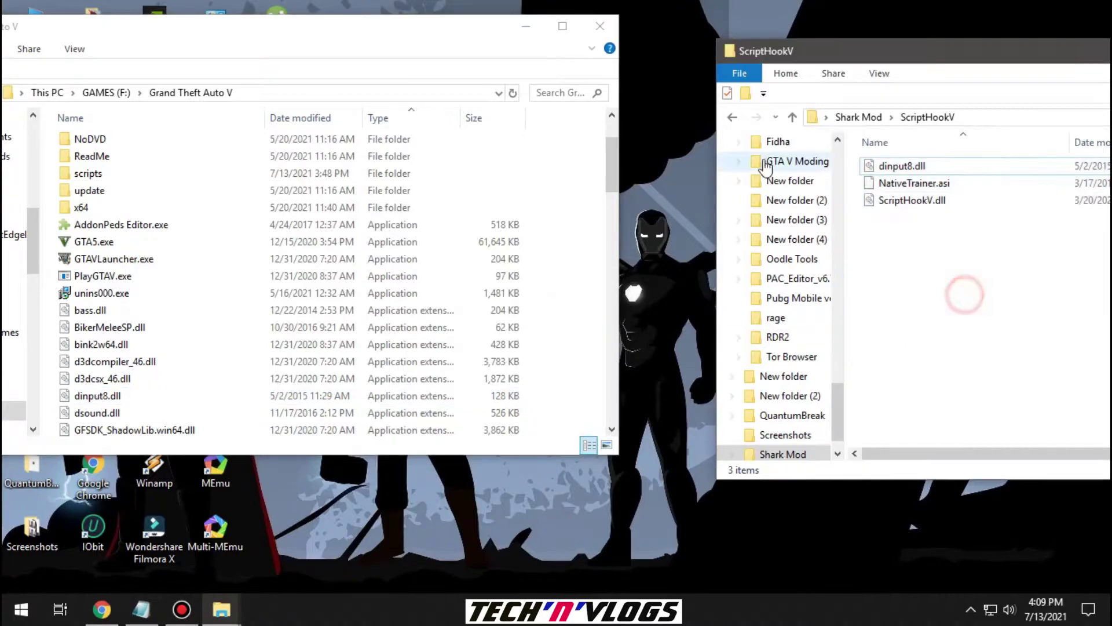
{"action": "left_click", "coordinate": [732, 117]}
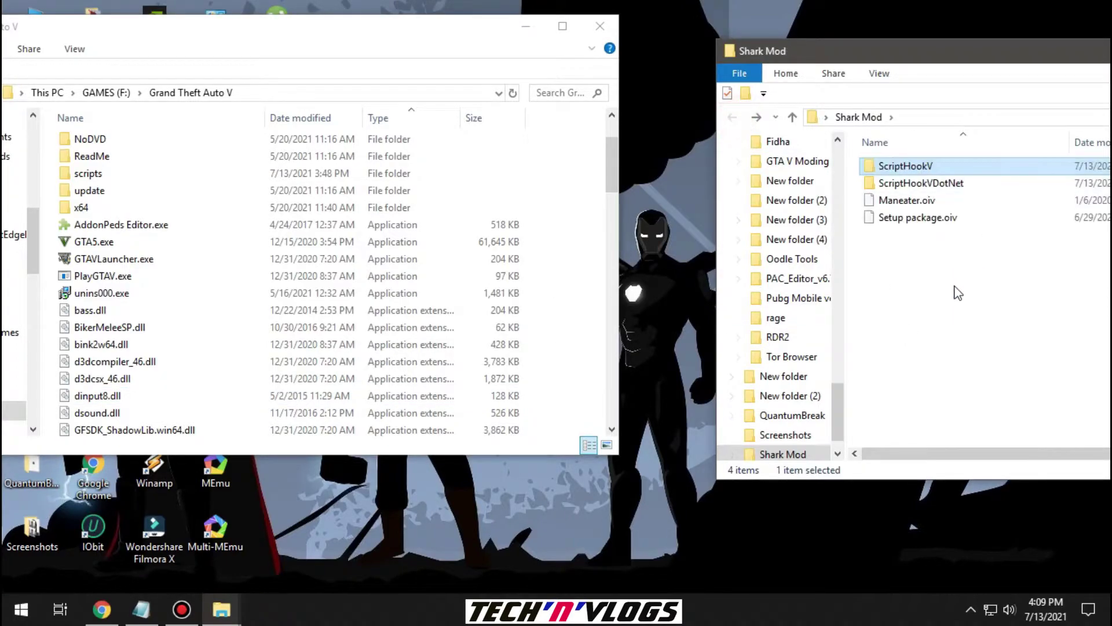
- Copy all six ScriptHookVDotNet files into the Grand Theft Auto V folder, replacing the existing ones, and close both folder windows
{"action": "double_click", "coordinate": [929, 184]}
{"action": "left_click", "coordinate": [894, 313]}
{"action": "left_click_drag", "start_coordinate": [894, 312], "coordinate": [881, 165]}
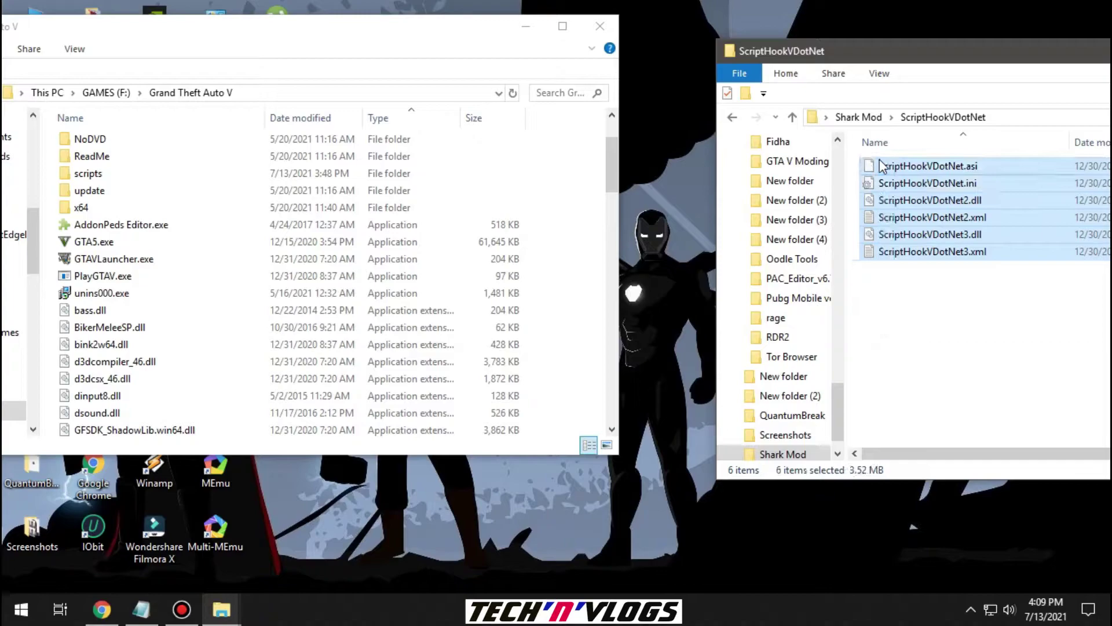
{"action": "left_click_drag", "start_coordinate": [860, 239], "coordinate": [572, 370]}
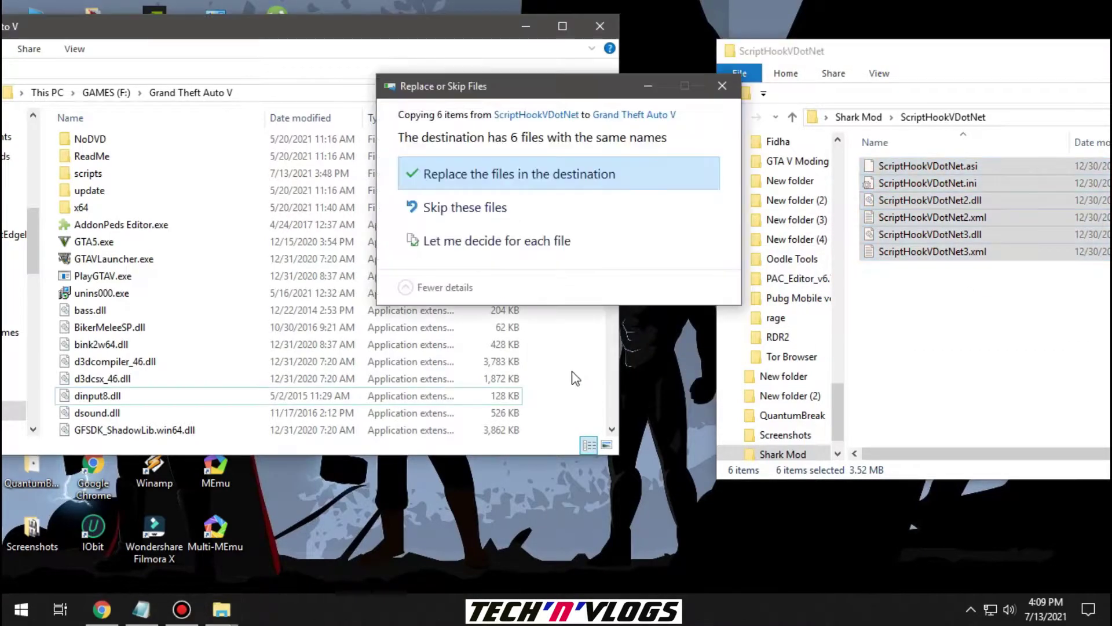
{"action": "left_click", "coordinate": [549, 176]}
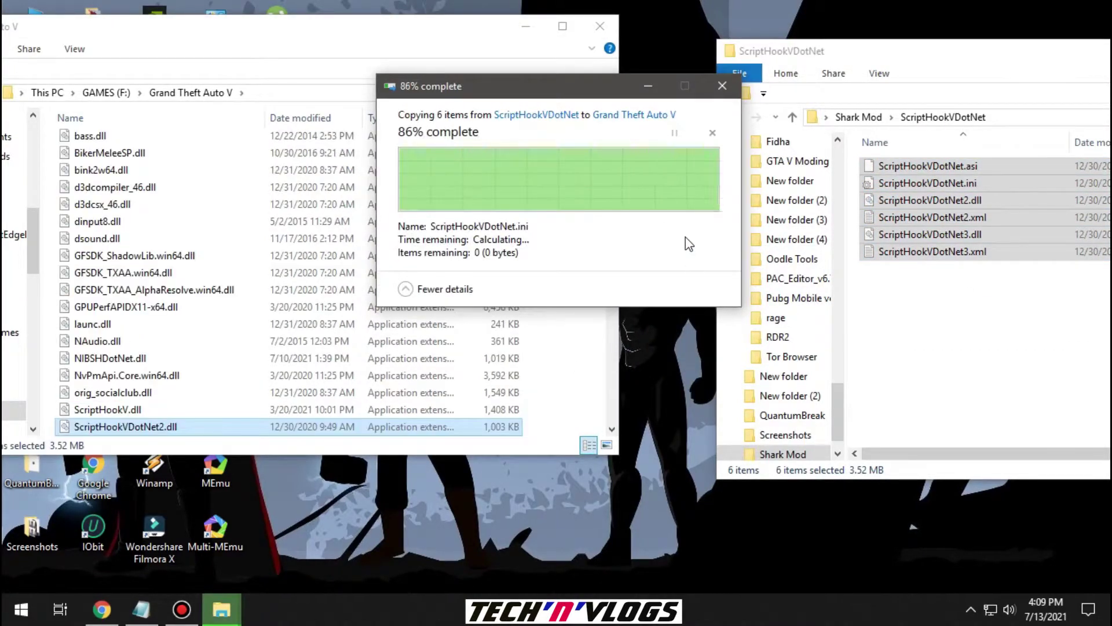
{"action": "left_click", "coordinate": [600, 26]}
{"action": "left_click", "coordinate": [938, 301]}
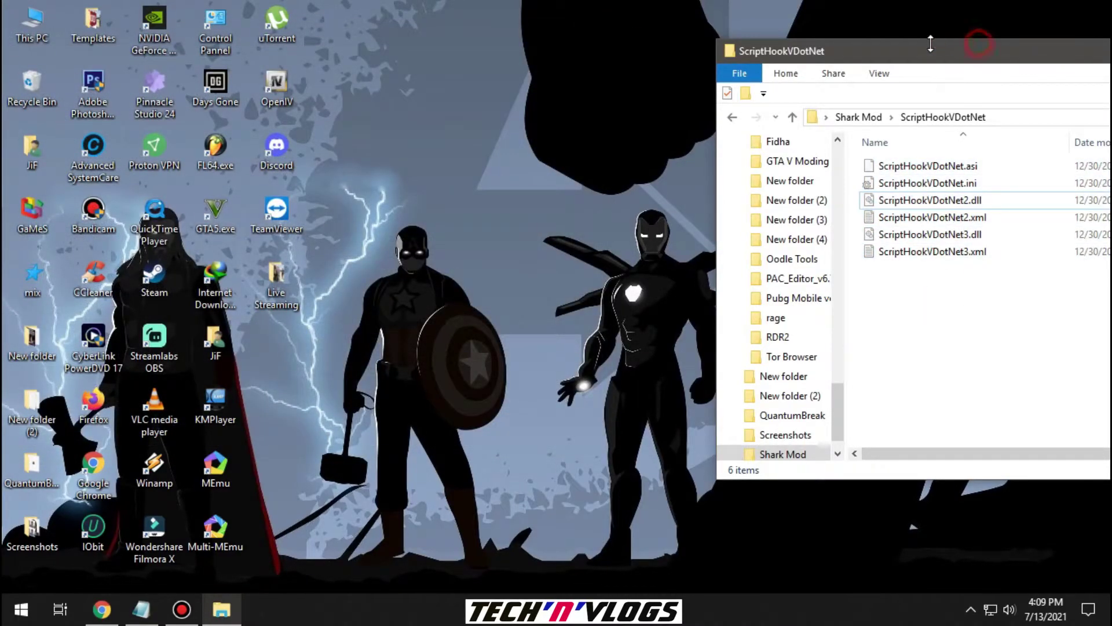
{"action": "left_click_drag", "start_coordinate": [931, 44], "coordinate": [689, 58]}
{"action": "left_click", "coordinate": [1021, 50]}
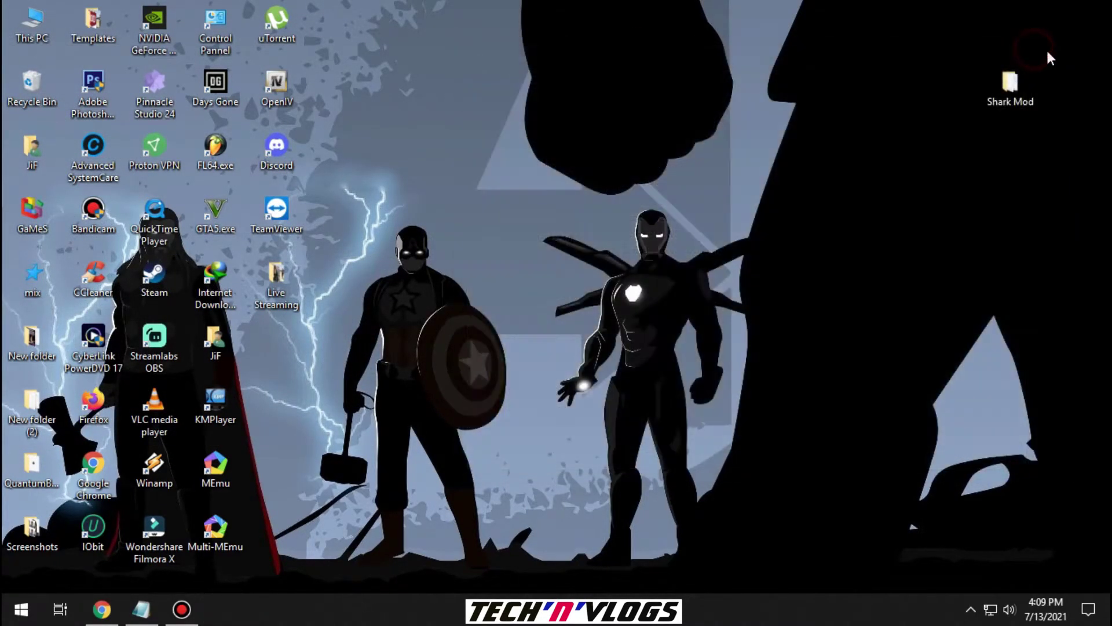
- Launch OpenIV from the desktop, load Grand Theft Auto V for Windows, and resize and reposition its window
{"action": "left_click", "coordinate": [257, 71]}
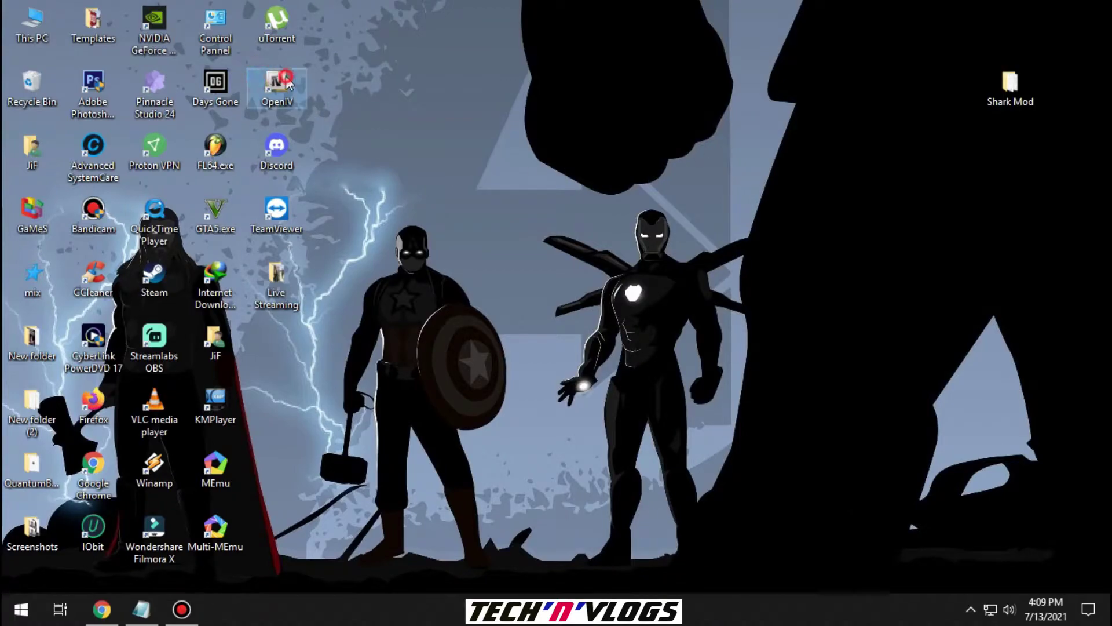
{"action": "left_click", "coordinate": [286, 75]}
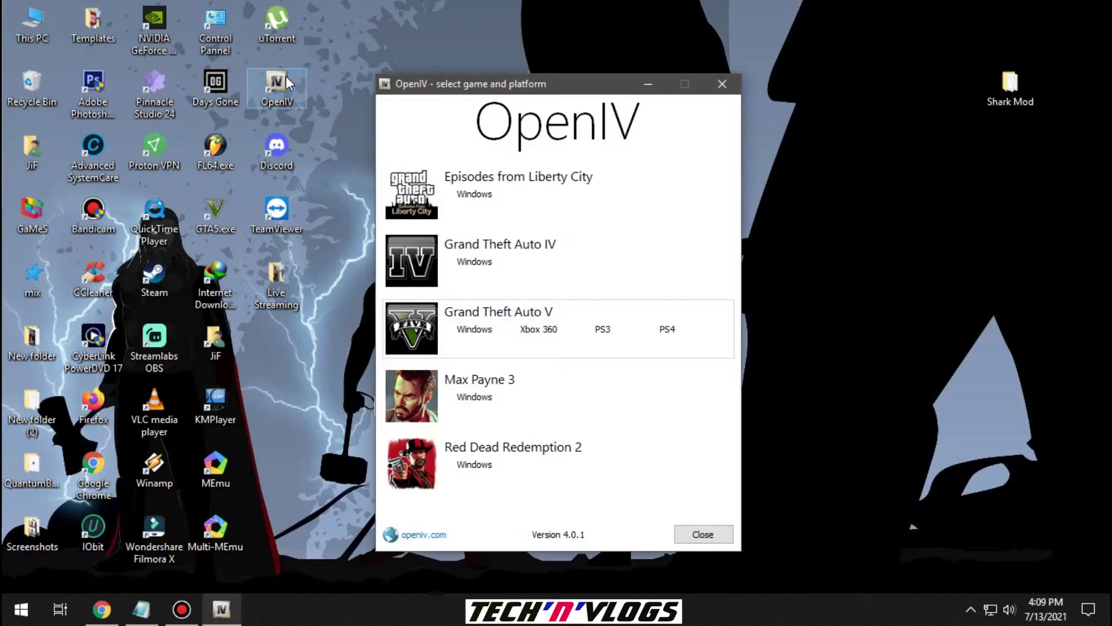
{"action": "left_click", "coordinate": [442, 326]}
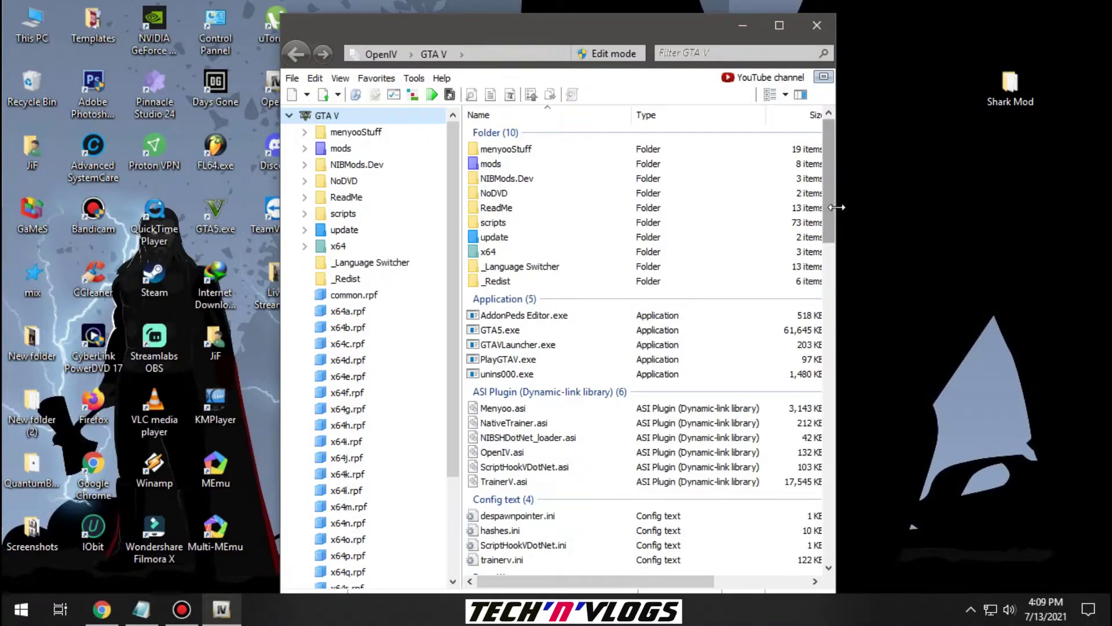
{"action": "left_click_drag", "start_coordinate": [835, 209], "coordinate": [1085, 215]}
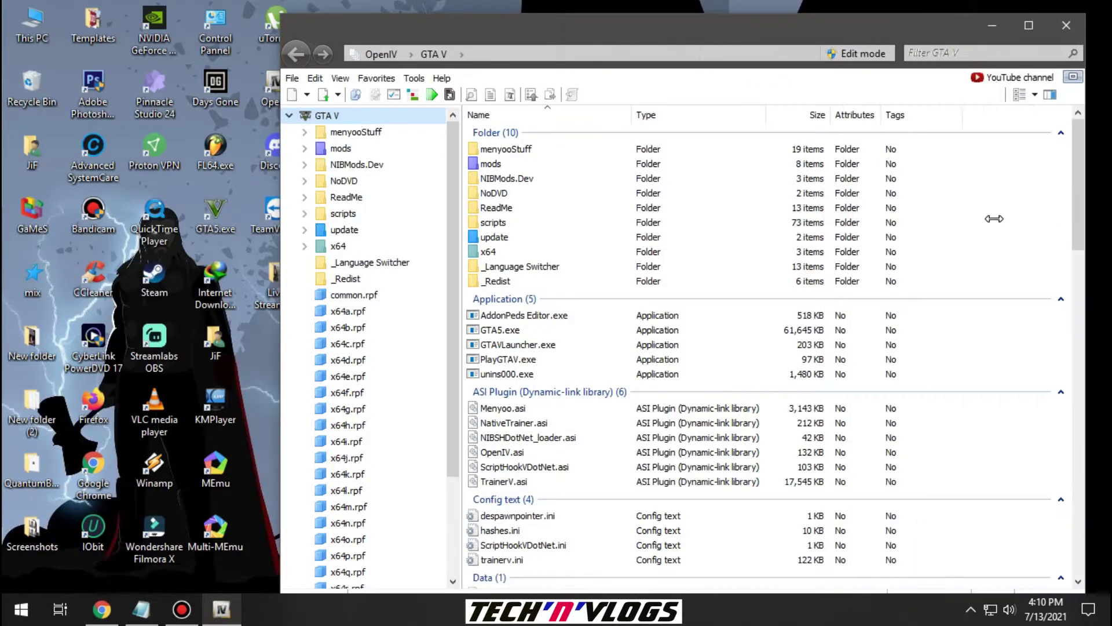
{"action": "left_click_drag", "start_coordinate": [994, 218], "coordinate": [958, 217]}
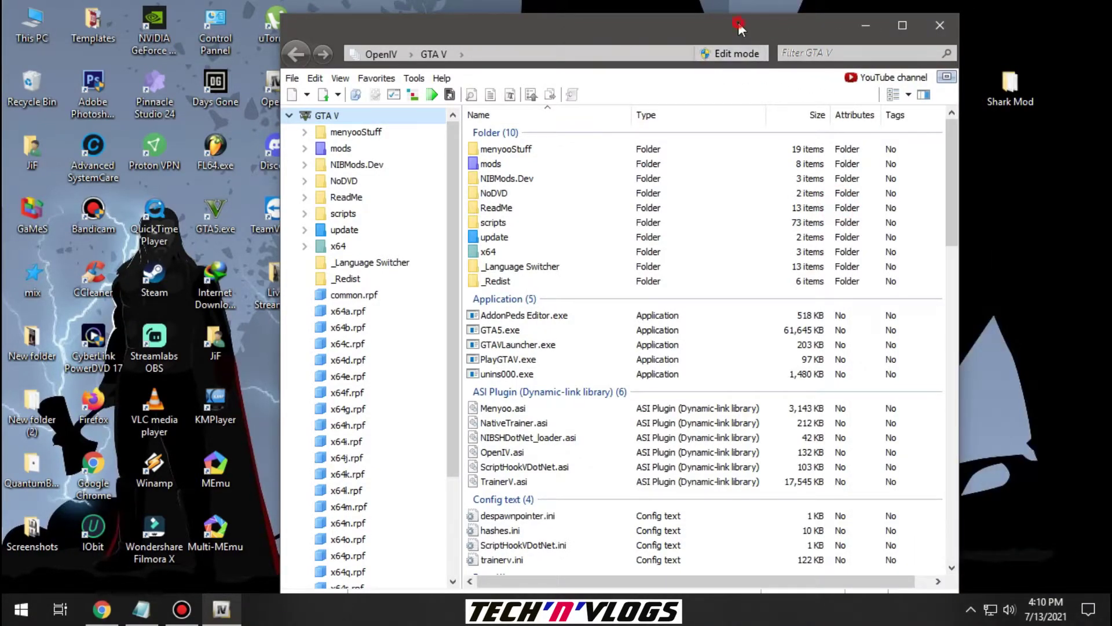
{"action": "left_click_drag", "start_coordinate": [740, 28], "coordinate": [633, 24]}
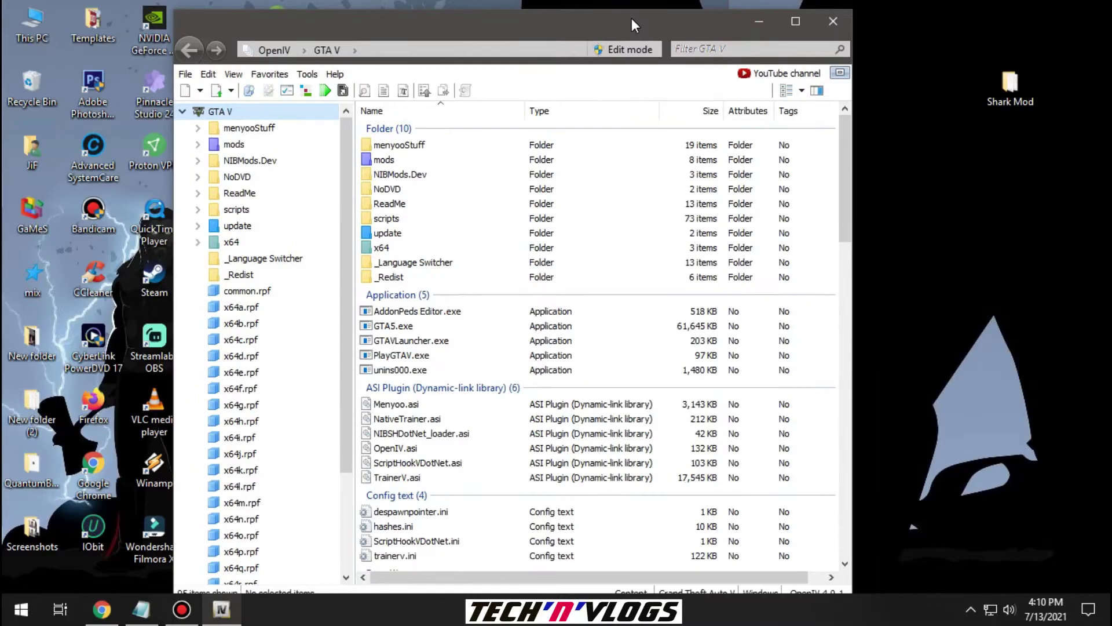
- Load Setup package.oiv from the desktop's Shark Mod folder into the package installer
{"action": "left_click", "coordinate": [309, 91]}
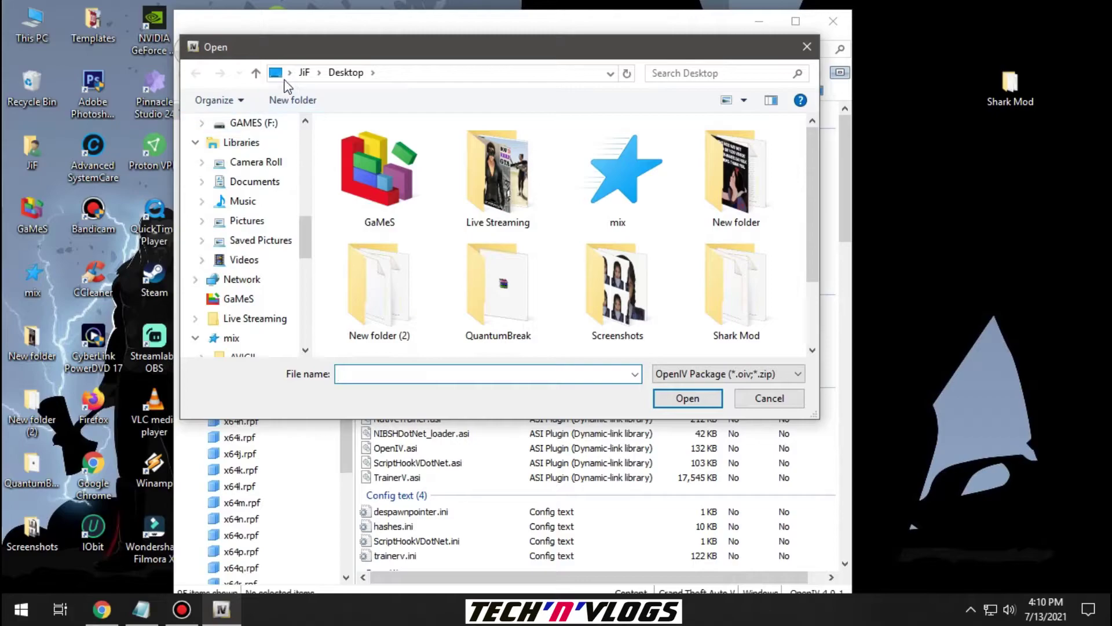
{"action": "left_click", "coordinate": [339, 73]}
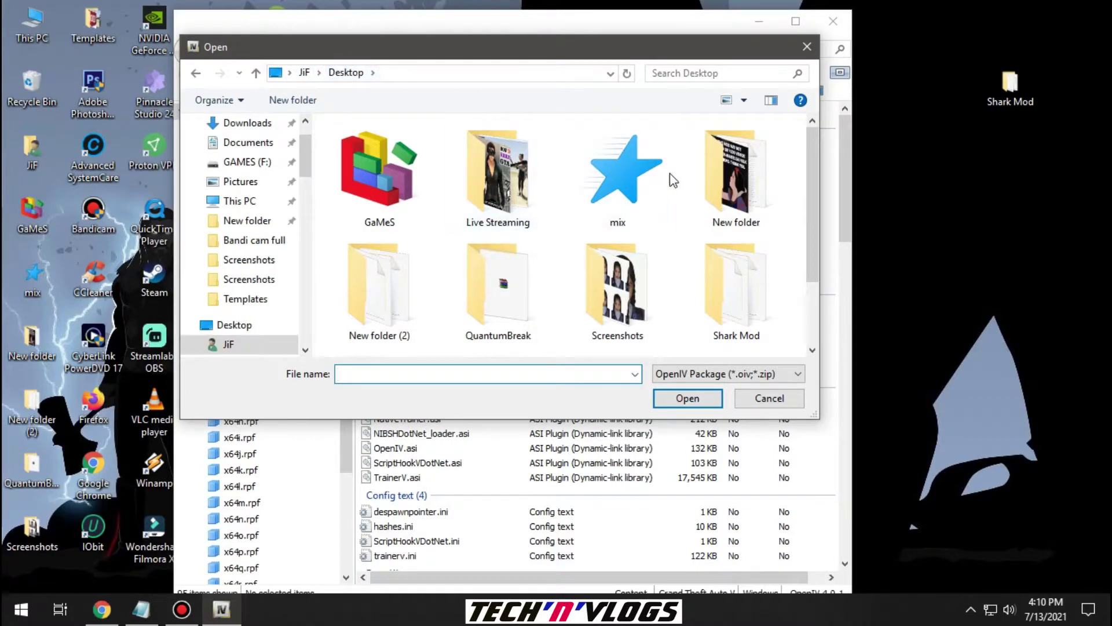
{"action": "left_click", "coordinate": [727, 288]}
{"action": "double_click", "coordinate": [740, 297]}
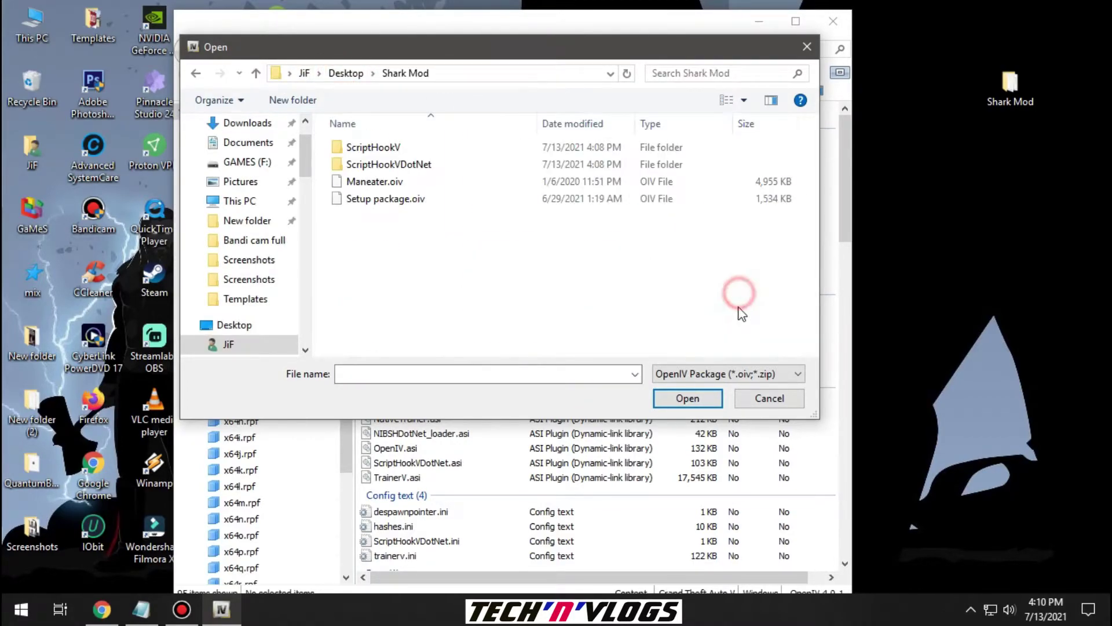
{"action": "left_click", "coordinate": [381, 203]}
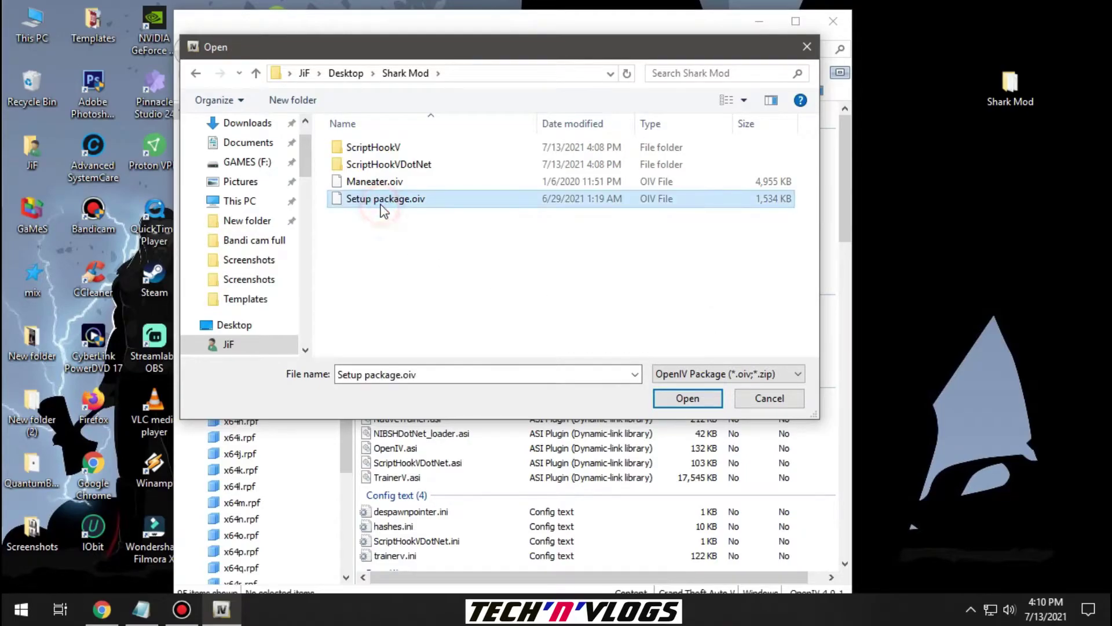
{"action": "left_click", "coordinate": [672, 406]}
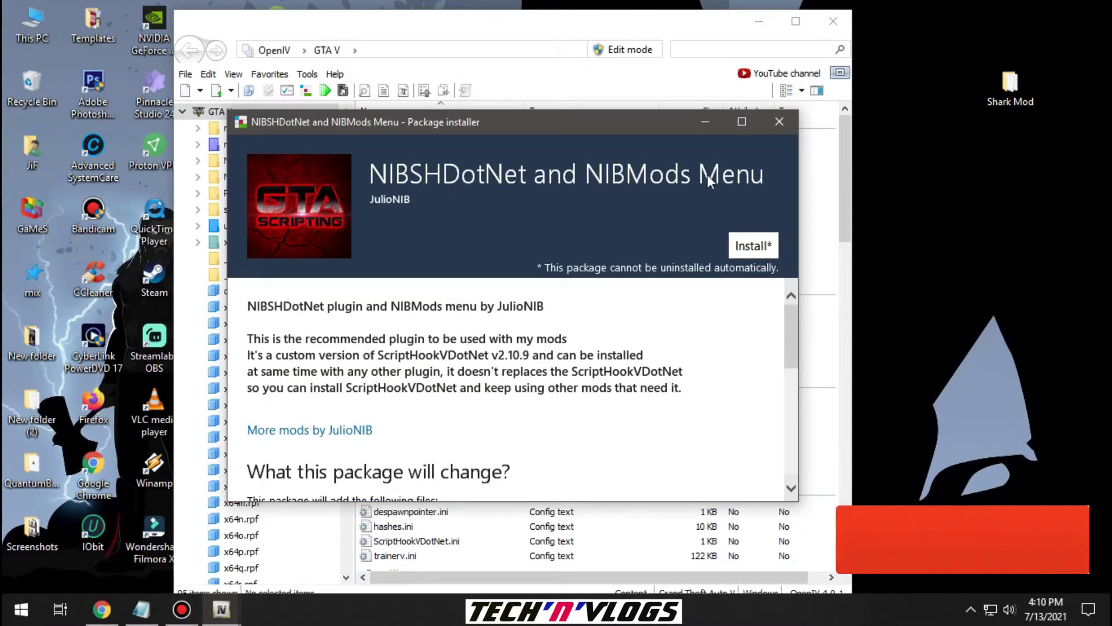
- Install the NIBSHDotNet and NIBMods Menu package into the game folder and close the installer
{"action": "left_click", "coordinate": [748, 249]}
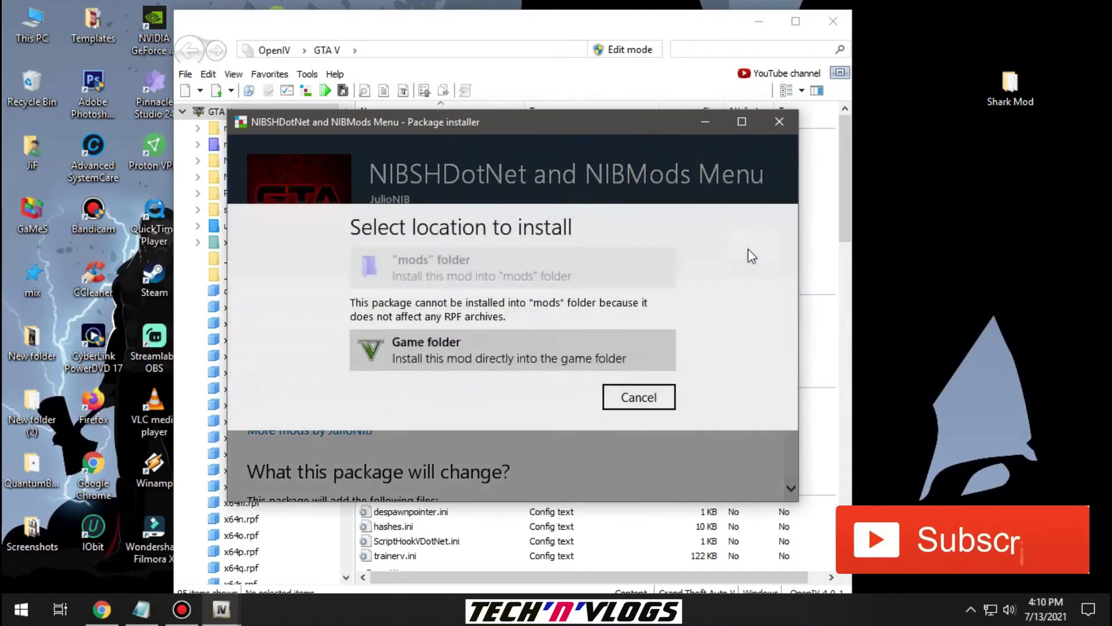
{"action": "left_click", "coordinate": [473, 352]}
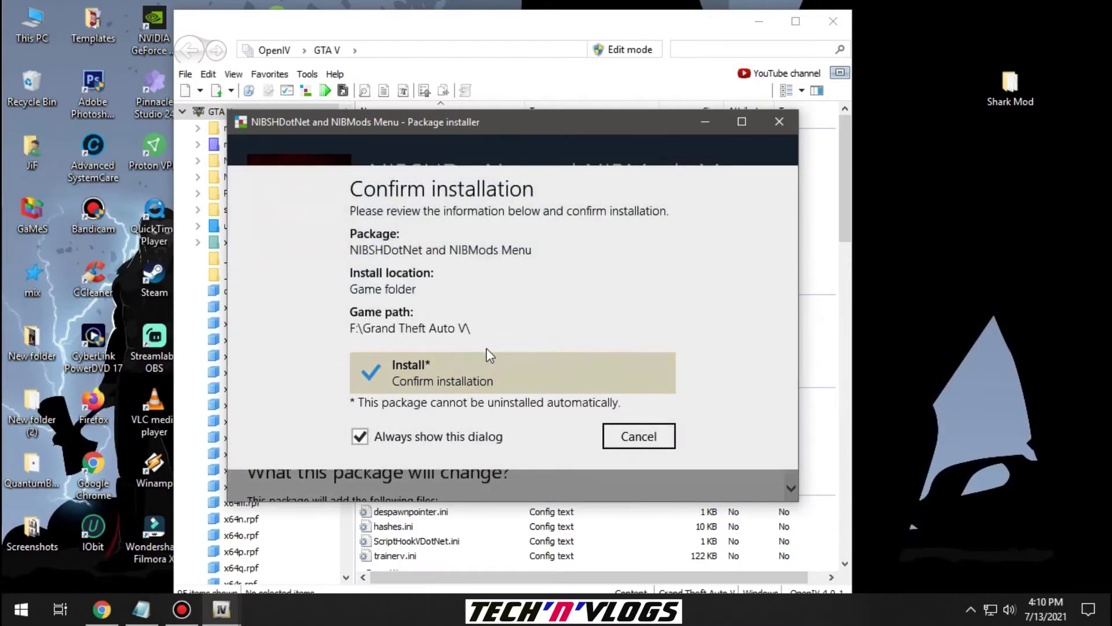
{"action": "left_click", "coordinate": [426, 373]}
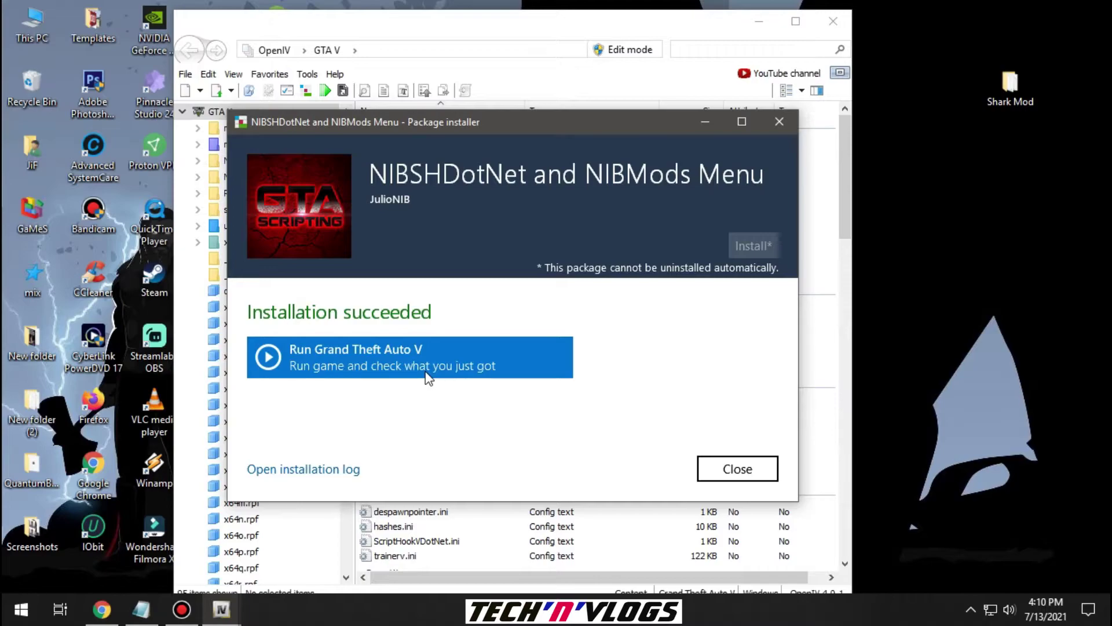
{"action": "left_click", "coordinate": [741, 464]}
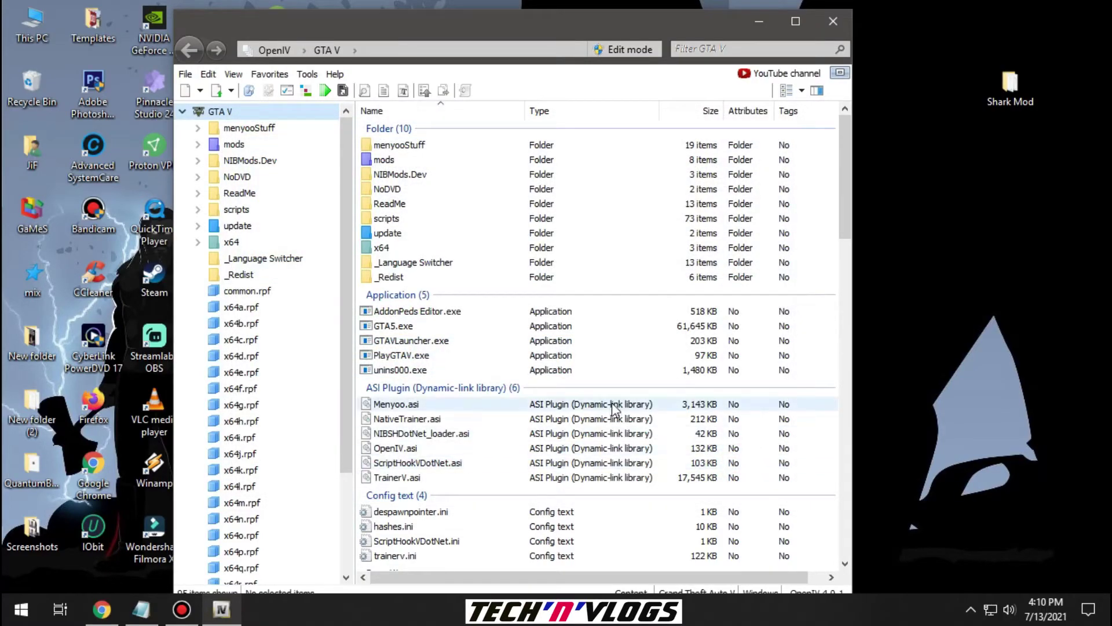
- Load Maneater.oiv from the Shark Mod folder into the package installer
{"action": "left_click_drag", "start_coordinate": [469, 26], "coordinate": [488, 25]}
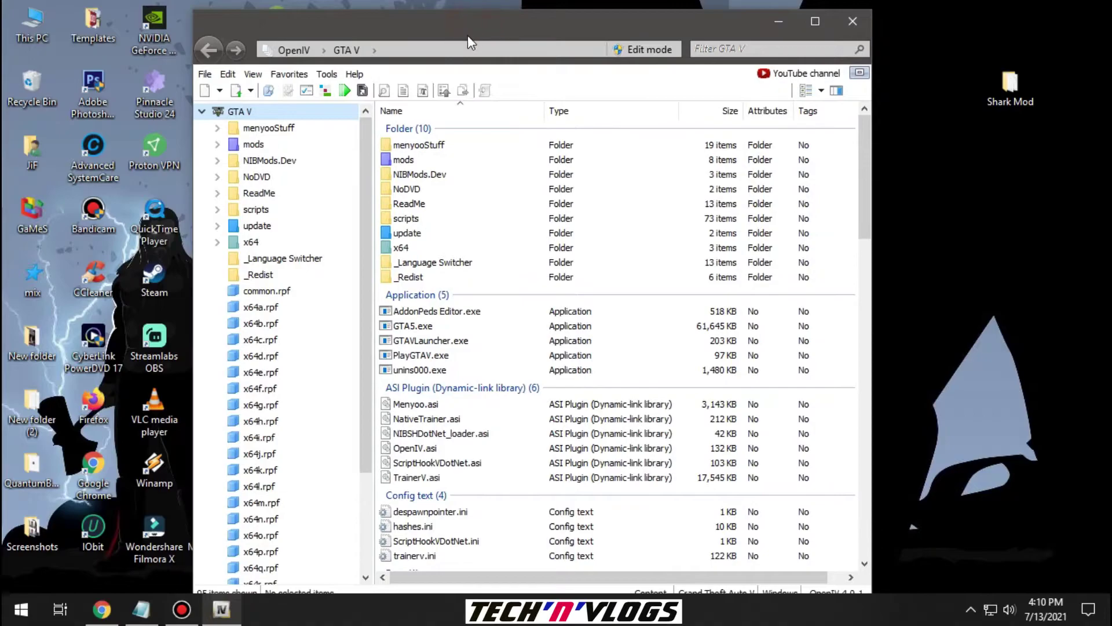
{"action": "left_click", "coordinate": [326, 88]}
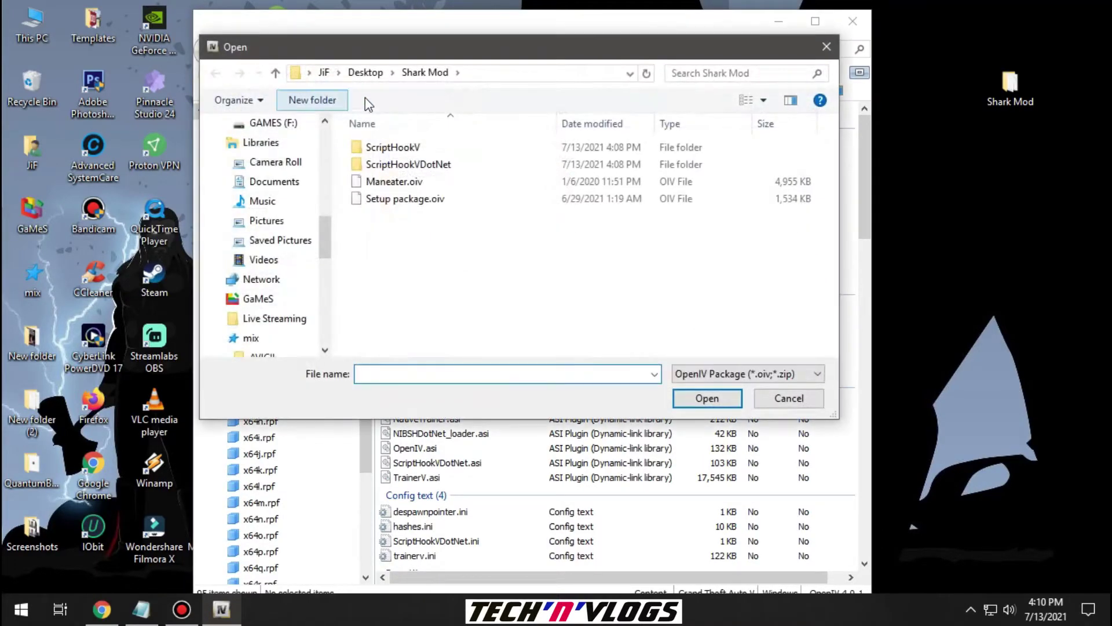
{"action": "left_click", "coordinate": [439, 182]}
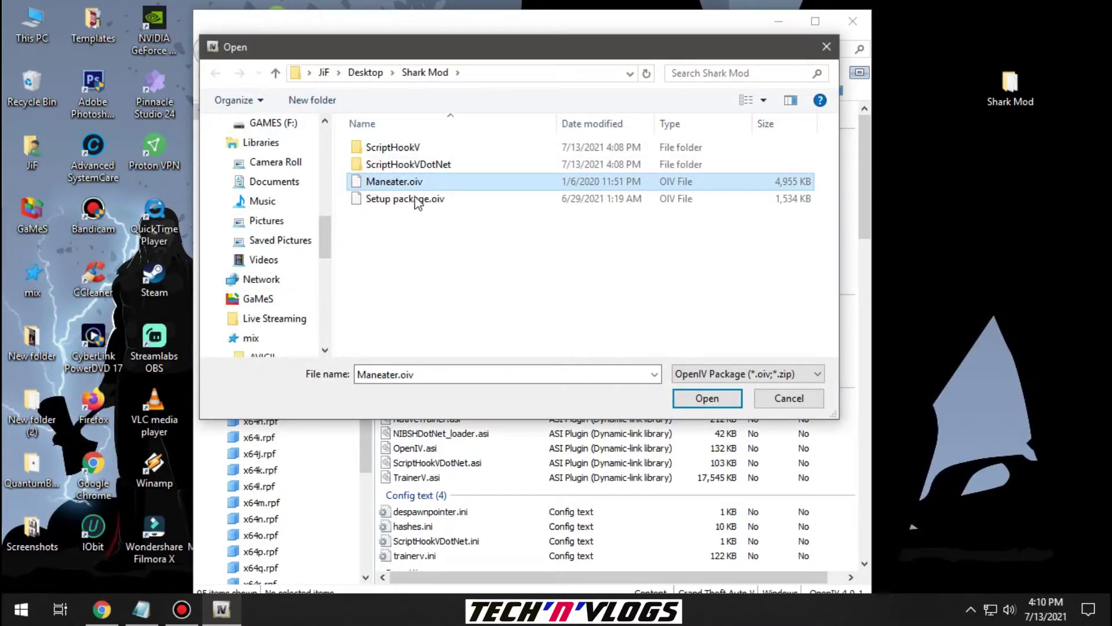
{"action": "left_click", "coordinate": [684, 398]}
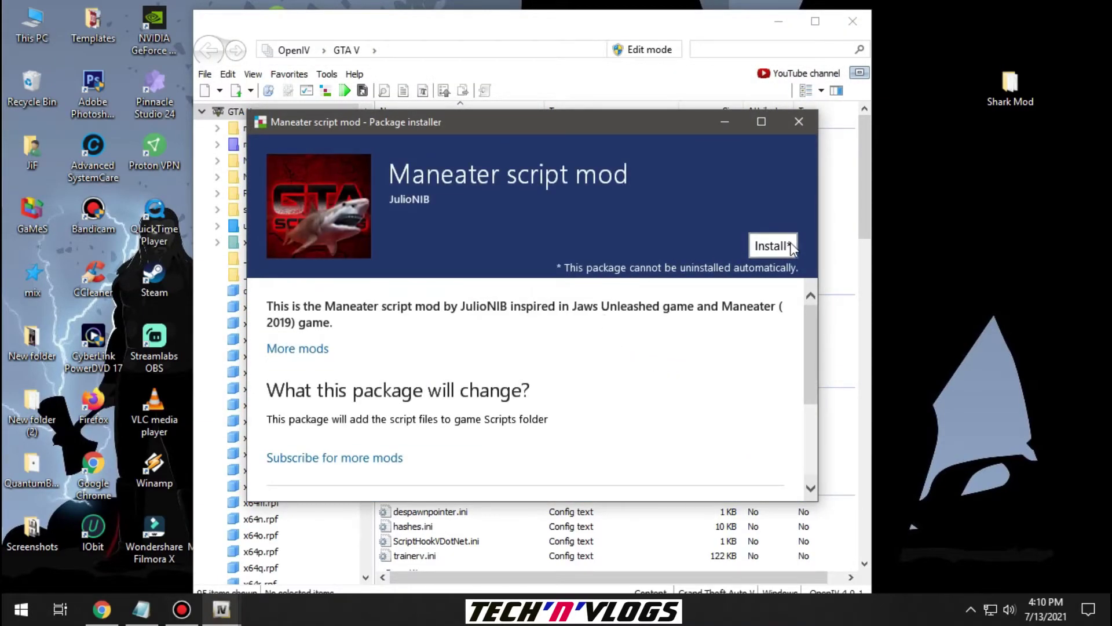
- Install the Maneater script mod into the game folder, then close the installer and OpenIV
{"action": "left_click", "coordinate": [774, 244]}
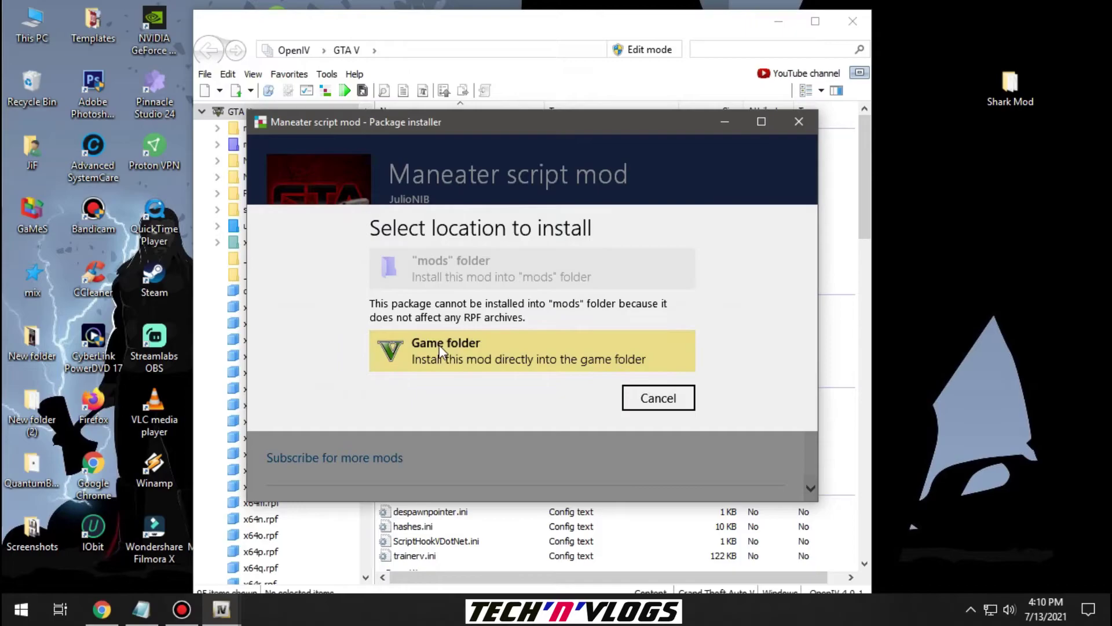
{"action": "left_click", "coordinate": [439, 346]}
{"action": "left_click", "coordinate": [457, 368]}
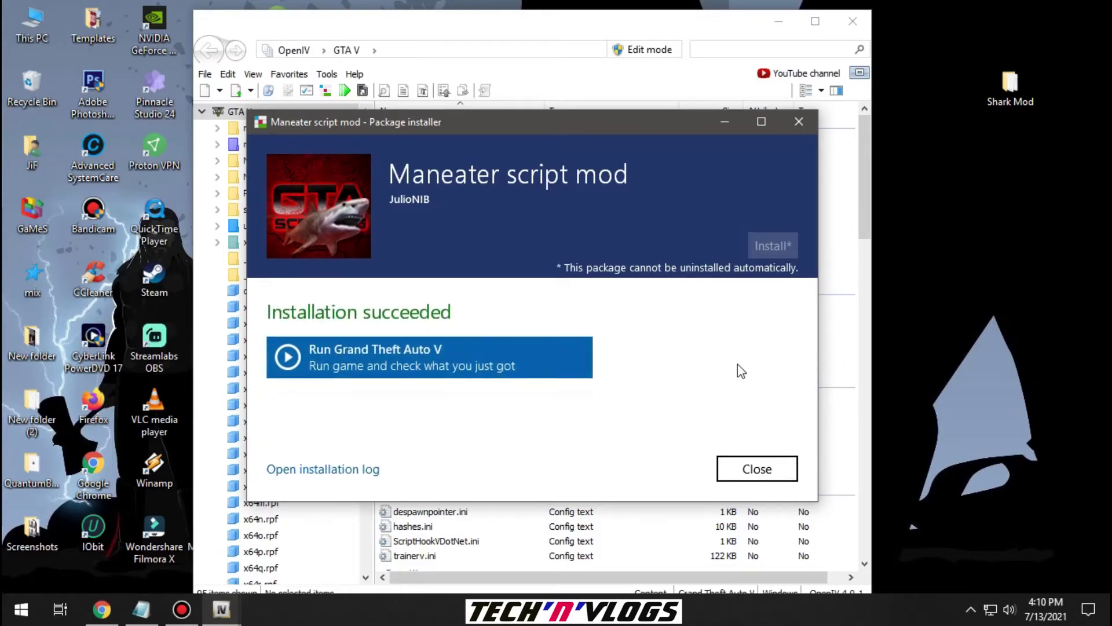
{"action": "left_click", "coordinate": [747, 469]}
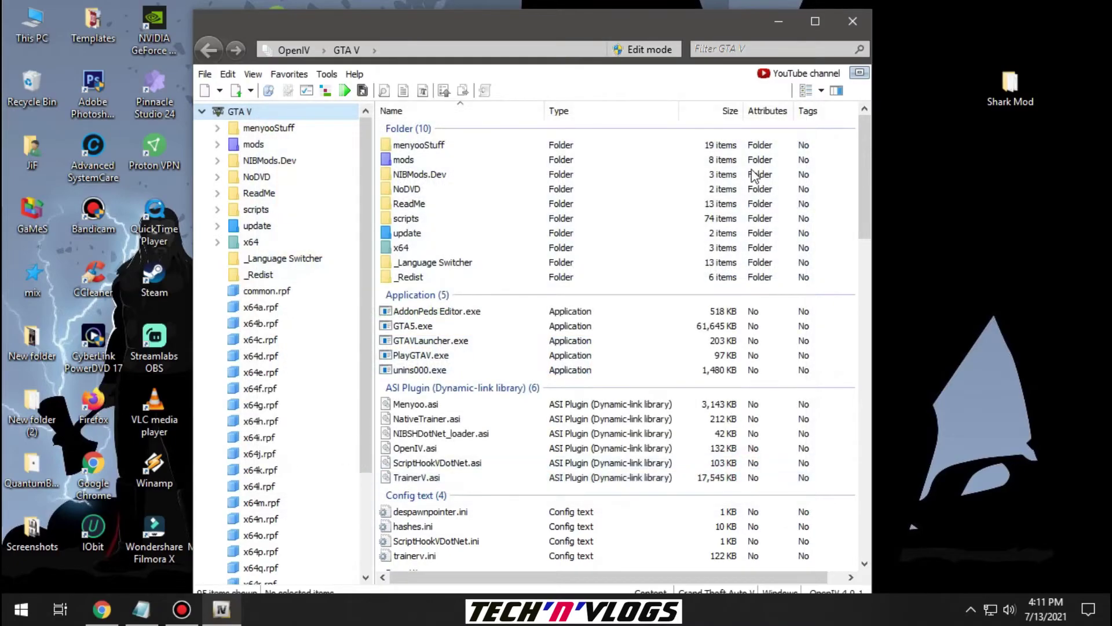
{"action": "left_click", "coordinate": [849, 19]}
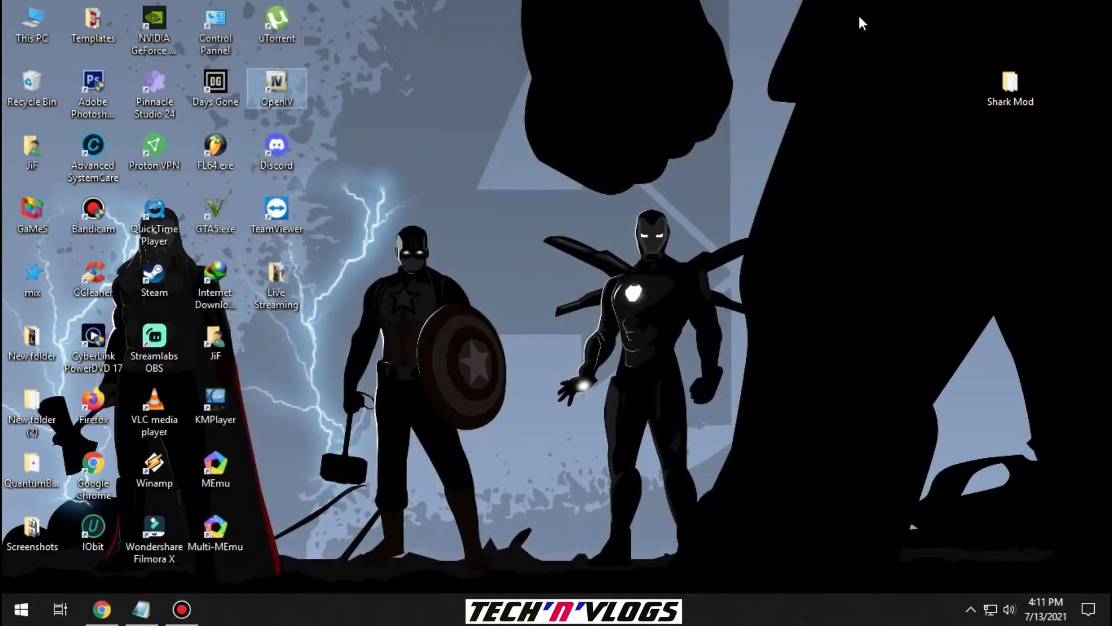
- Switch to the GTA 5.txt notes in Notepad, read the closing lines about opening the mod menu, and minimize the window
{"action": "left_click", "coordinate": [141, 609]}
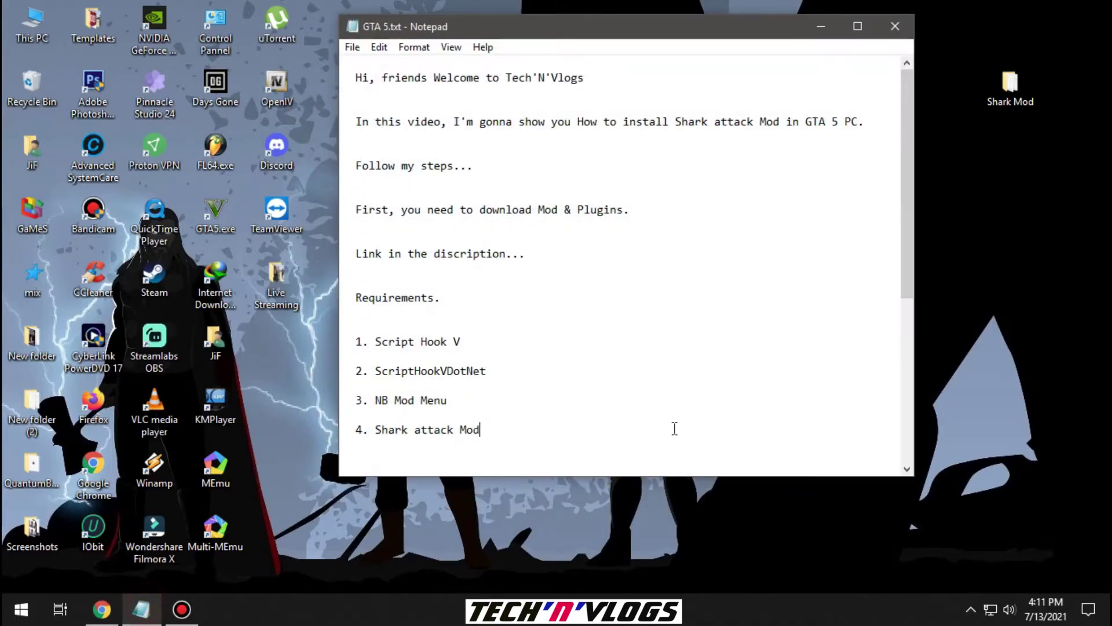
{"action": "scroll", "coordinate": [533, 352], "scroll_direction": "down", "scroll_amount": 2}
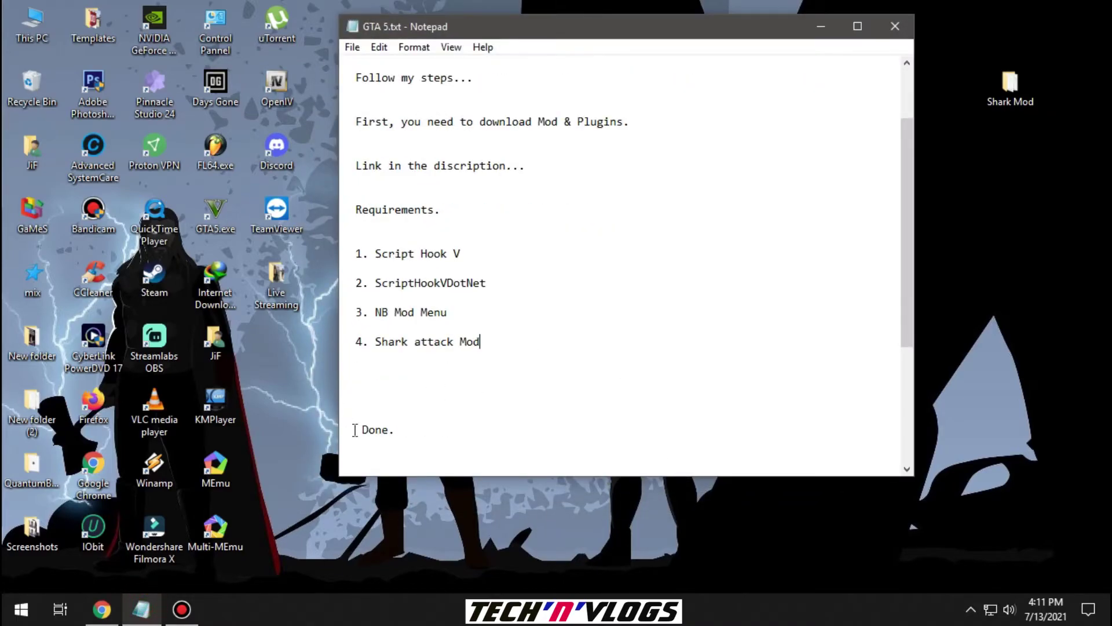
{"action": "left_click_drag", "start_coordinate": [355, 430], "coordinate": [816, 440]}
{"action": "scroll", "coordinate": [482, 430], "scroll_direction": "down", "scroll_amount": 1}
{"action": "left_click", "coordinate": [874, 434]}
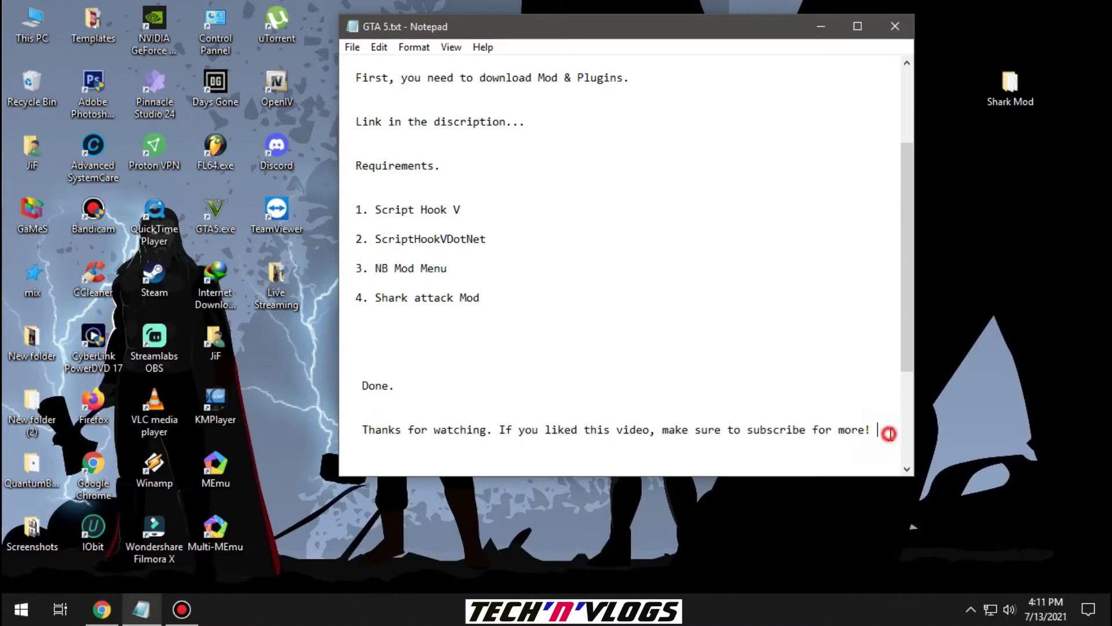
{"action": "scroll", "coordinate": [540, 434], "scroll_direction": "down", "scroll_amount": 1}
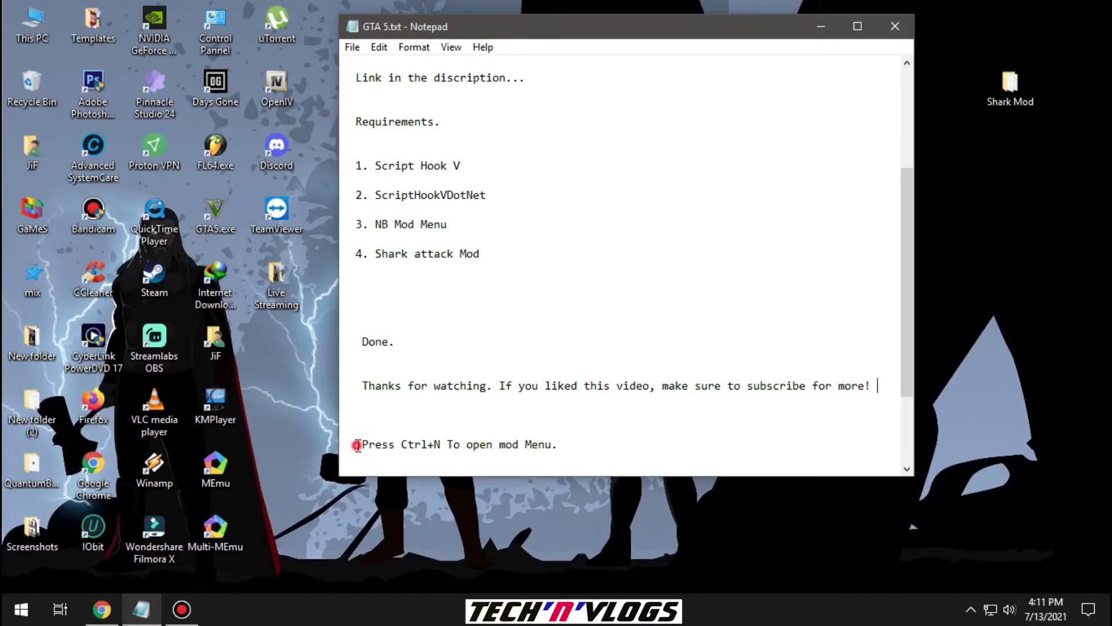
{"action": "left_click_drag", "start_coordinate": [358, 445], "coordinate": [502, 445]}
{"action": "left_click", "coordinate": [584, 445]}
{"action": "scroll", "coordinate": [584, 445], "scroll_direction": "down", "scroll_amount": 1}
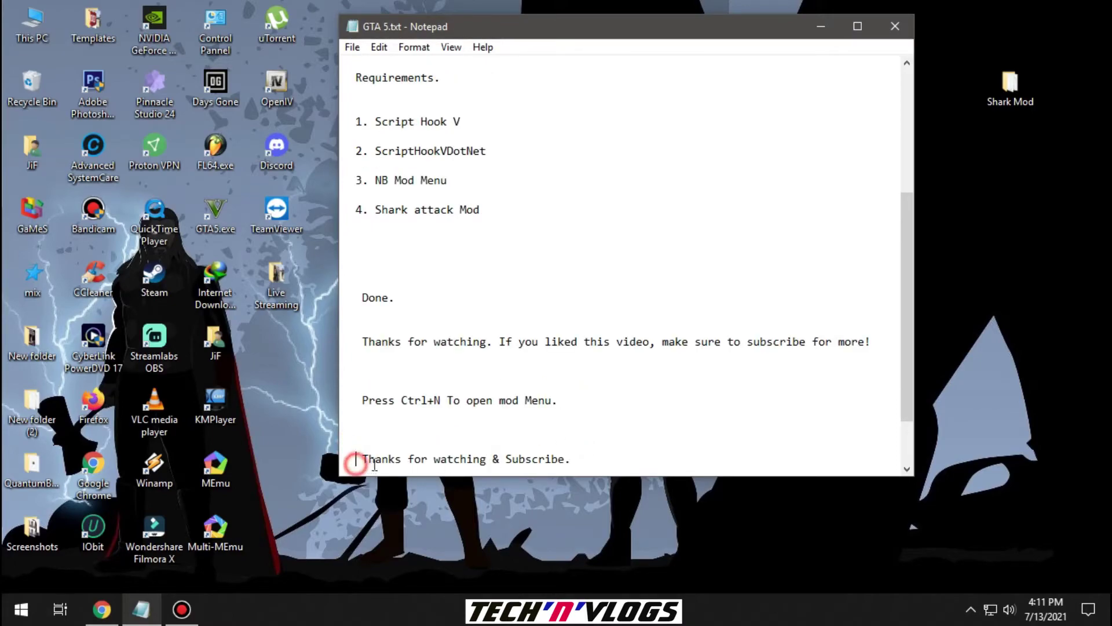
{"action": "left_click_drag", "start_coordinate": [374, 464], "coordinate": [580, 461]}
{"action": "left_click", "coordinate": [598, 461]}
{"action": "left_click", "coordinate": [818, 23]}
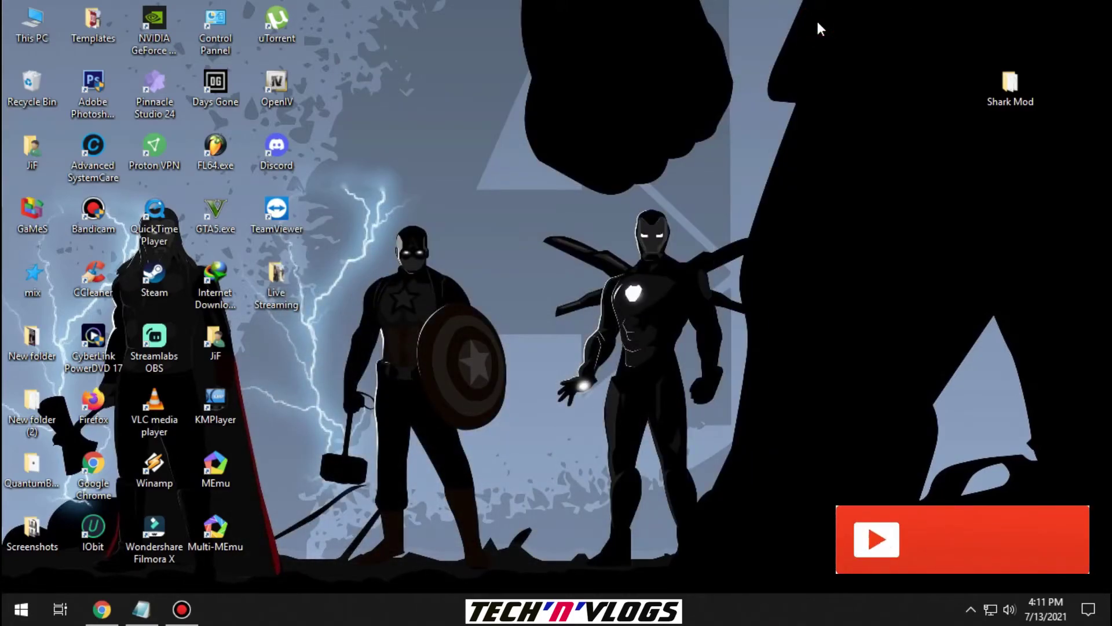
{"action": "left_click", "coordinate": [182, 609]}
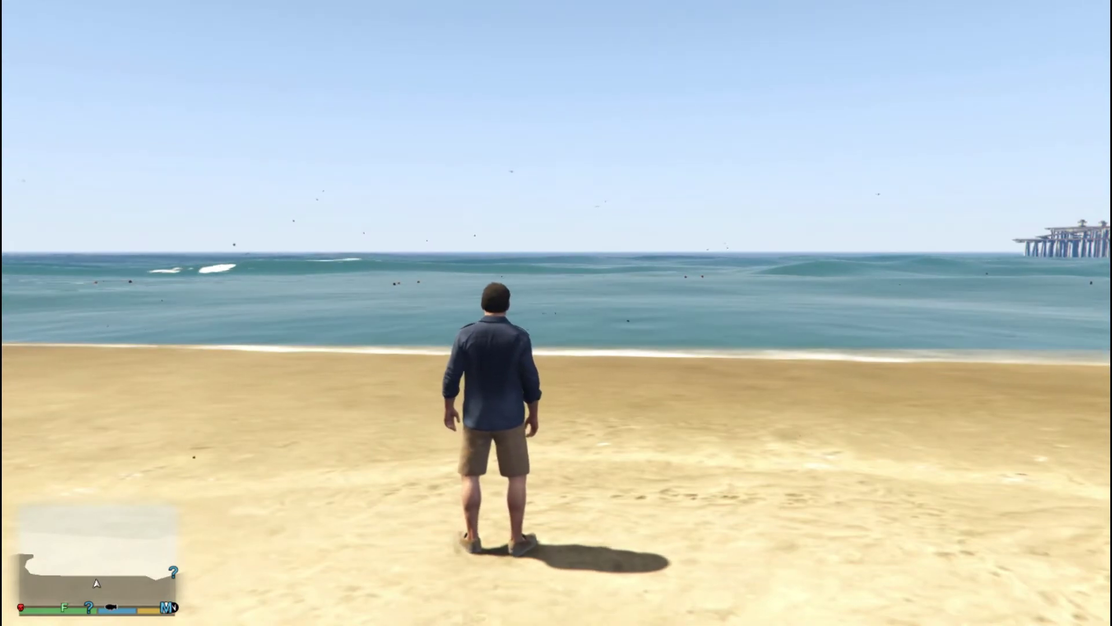
- In Grand Theft Auto V, move the character into the sea and open the Maneater entry of the NIBMods Menu
{"action": "key", "text": "w"}
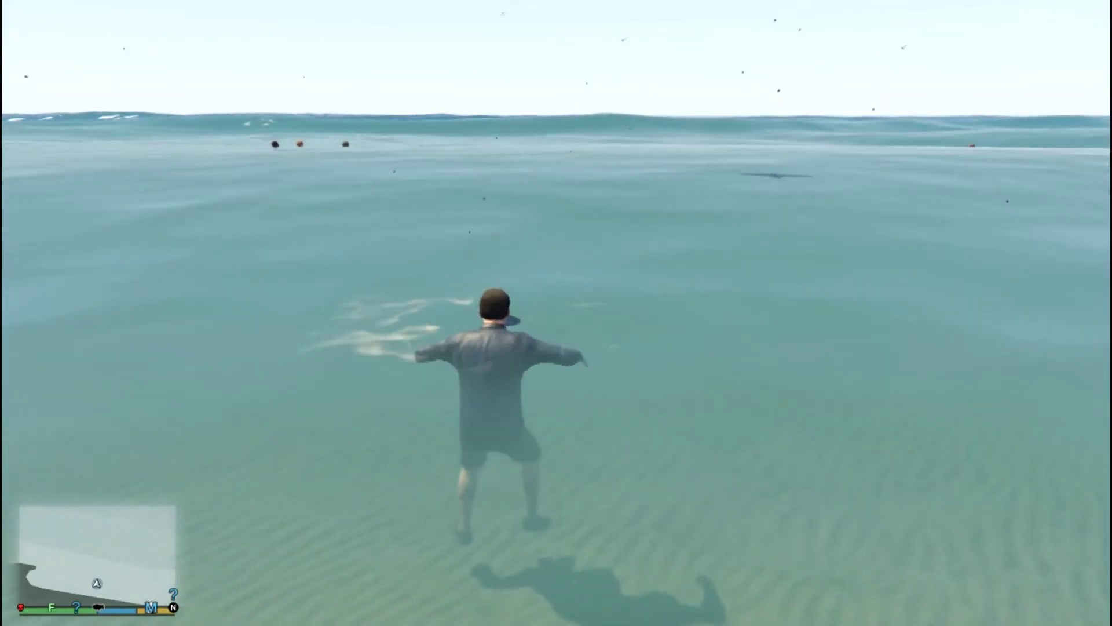
{"action": "key", "text": "F4"}
{"action": "key", "text": "Down"}
{"action": "key", "text": "Down"}
{"action": "key", "text": "Down"}
{"action": "key", "text": "Down"}
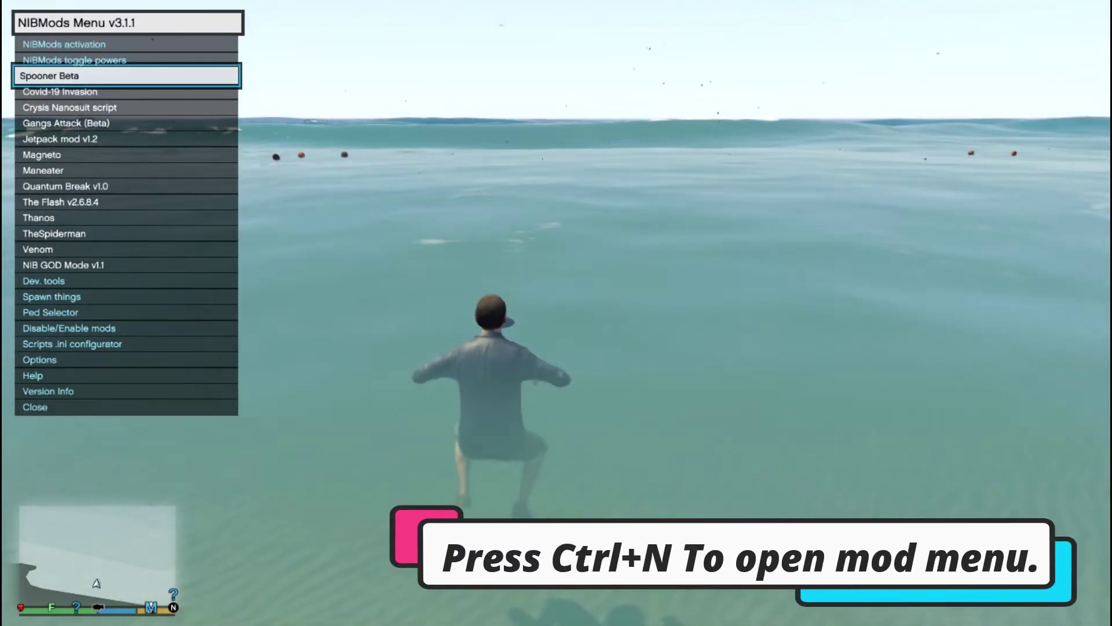
{"action": "key", "text": "Down"}
{"action": "key", "text": "Down"}
{"action": "key", "text": "Return"}
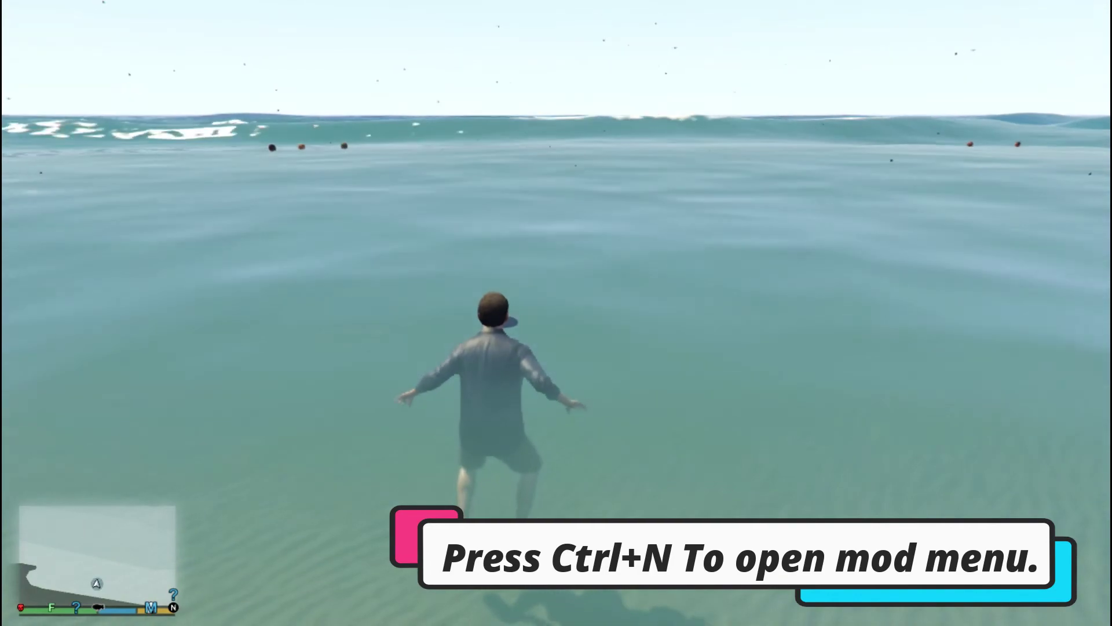
- Open the Maneater Suits list, turn the character into a shark, and close the mod menu
{"action": "key", "text": "Down"}
{"action": "key", "text": "Return"}
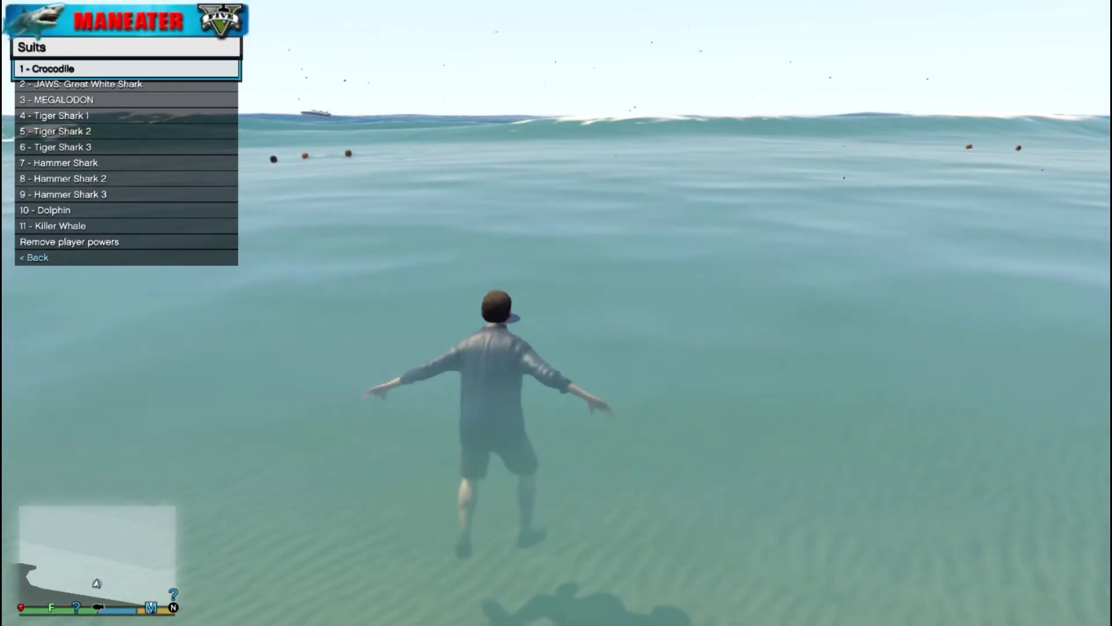
{"action": "key", "text": "Return"}
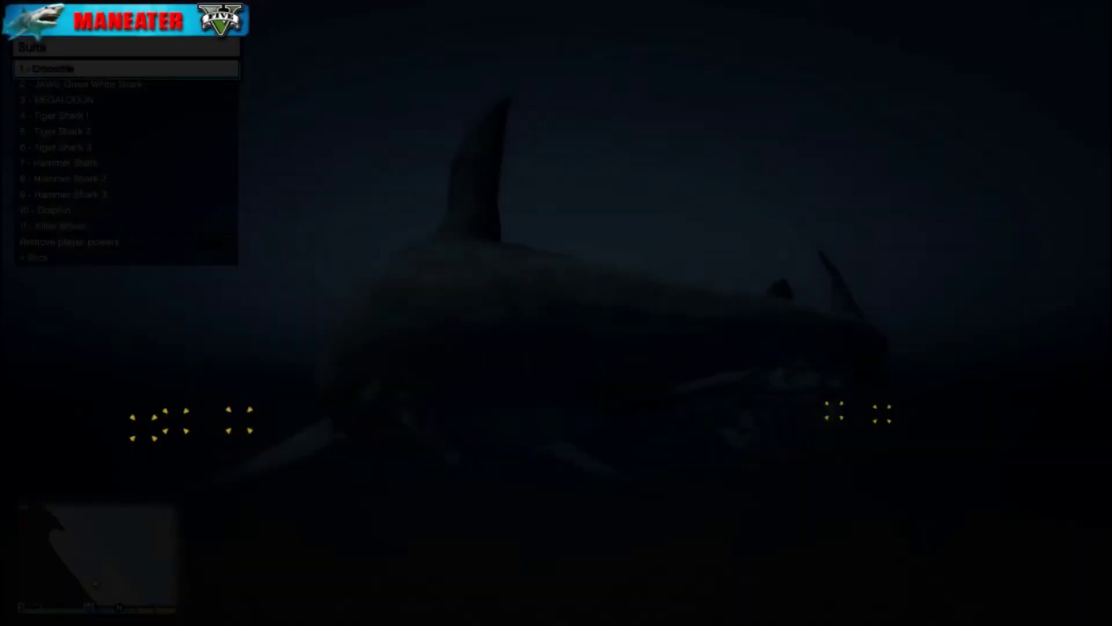
{"action": "key", "text": "BackSpace"}
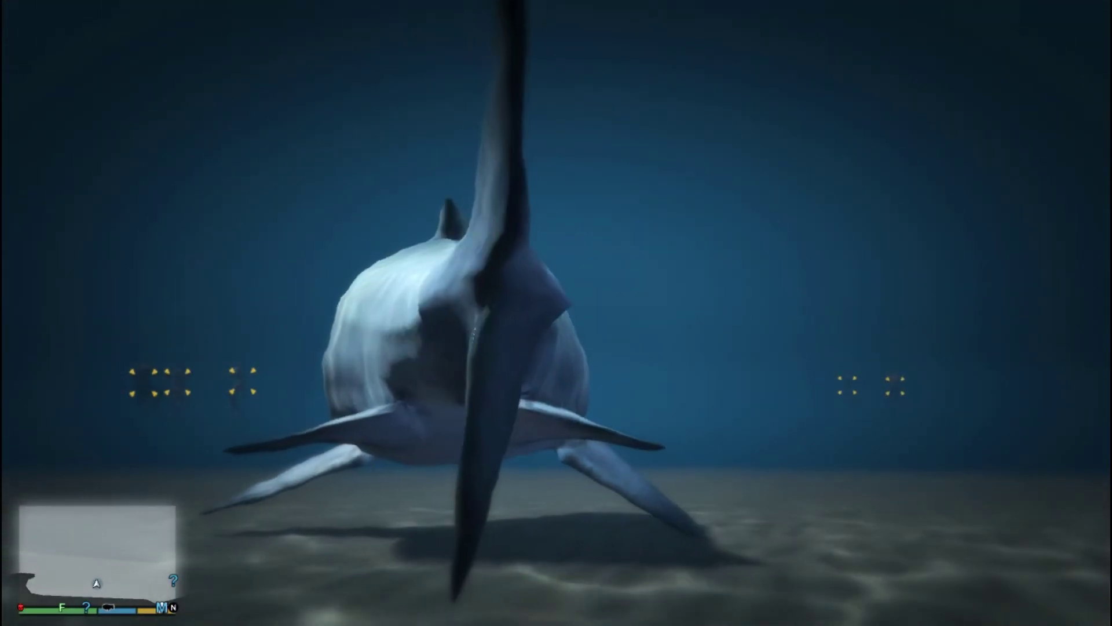